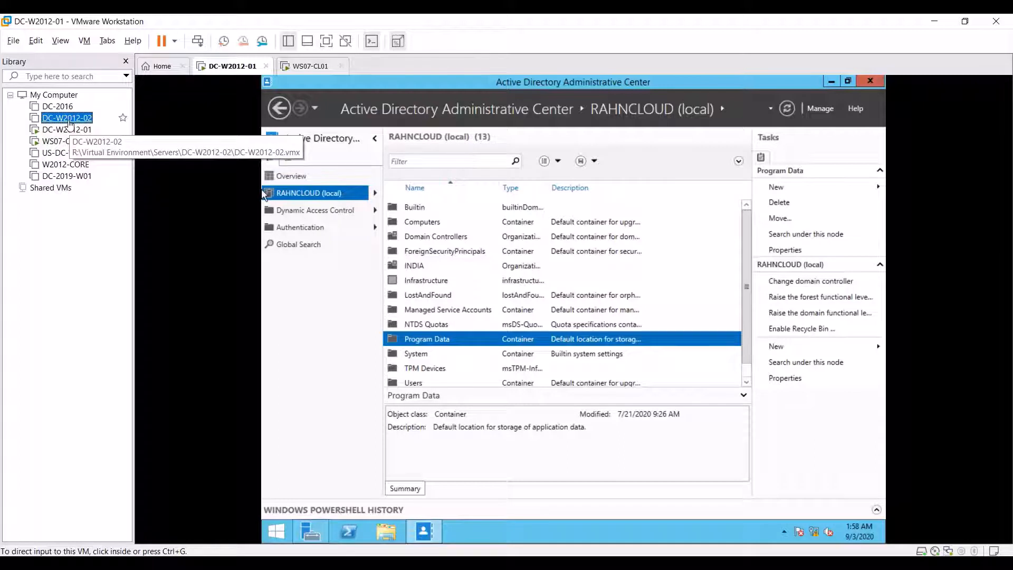
Step: Power on DC-W2012-02 and maximize its Server Manager dashboard
{"action": "double_click", "coordinate": [69, 120]}
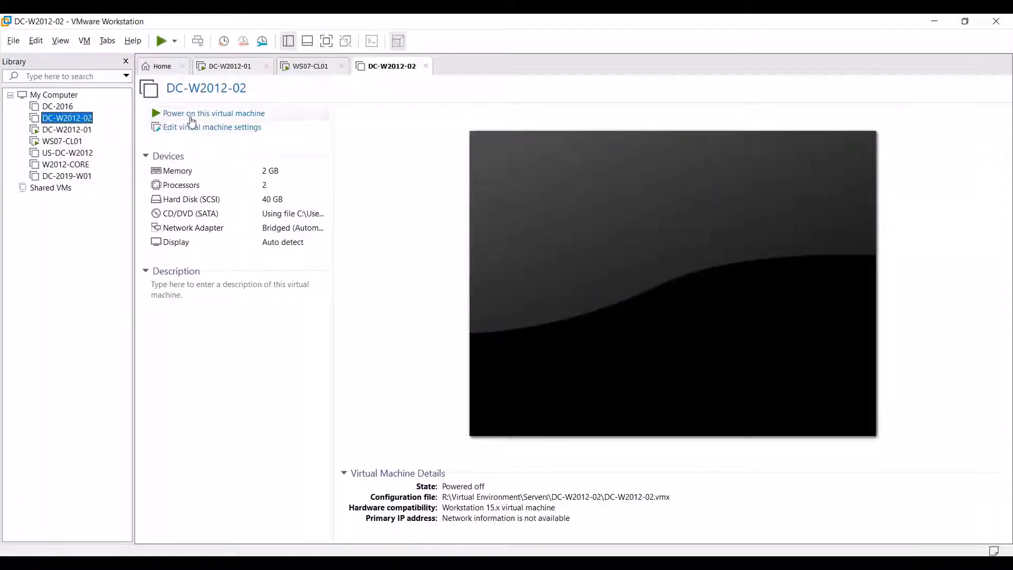
{"action": "left_click", "coordinate": [192, 114]}
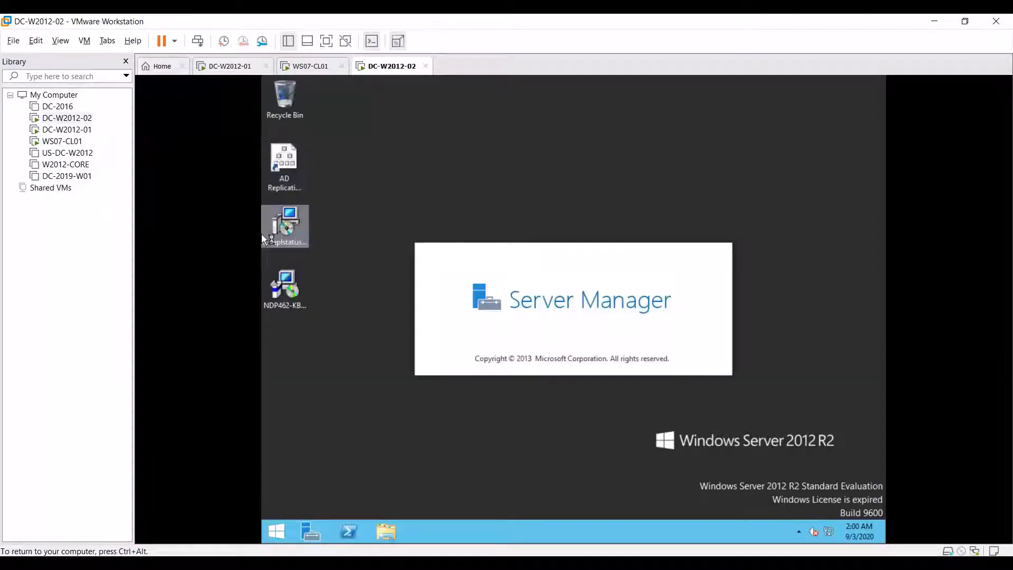
{"action": "key", "text": "ctrl+alt"}
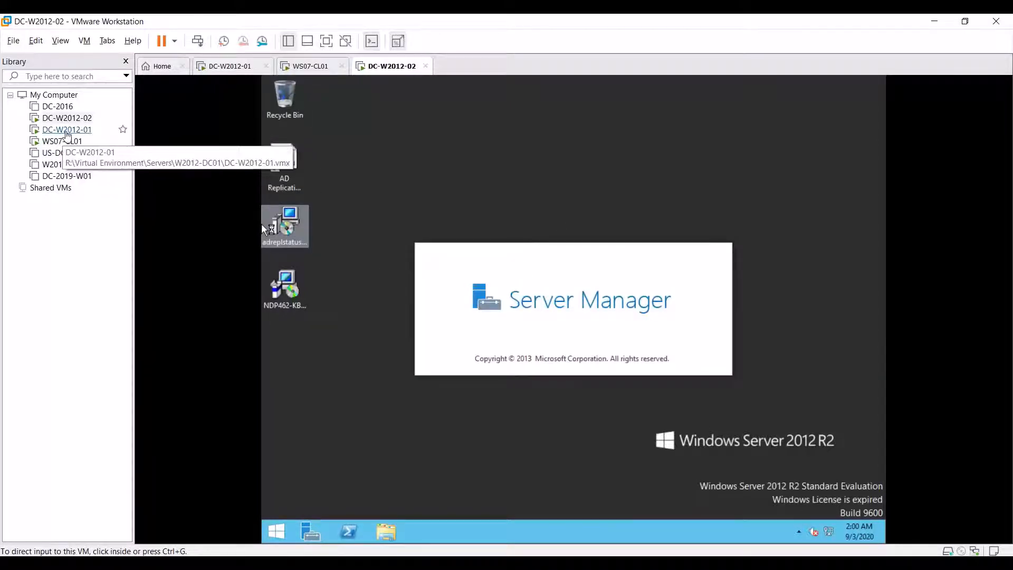
{"action": "left_click", "coordinate": [67, 131]}
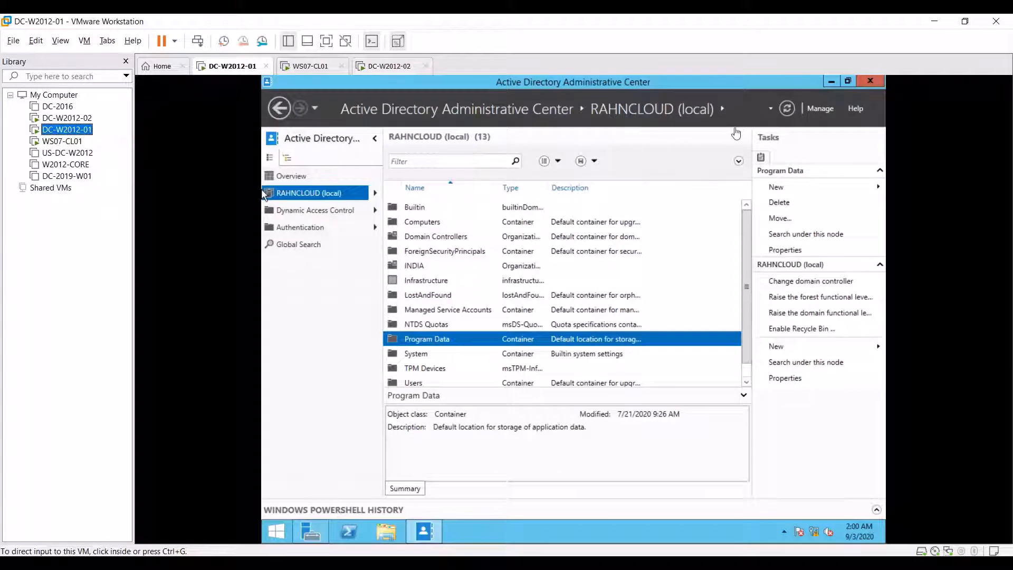
{"action": "left_click", "coordinate": [67, 118]}
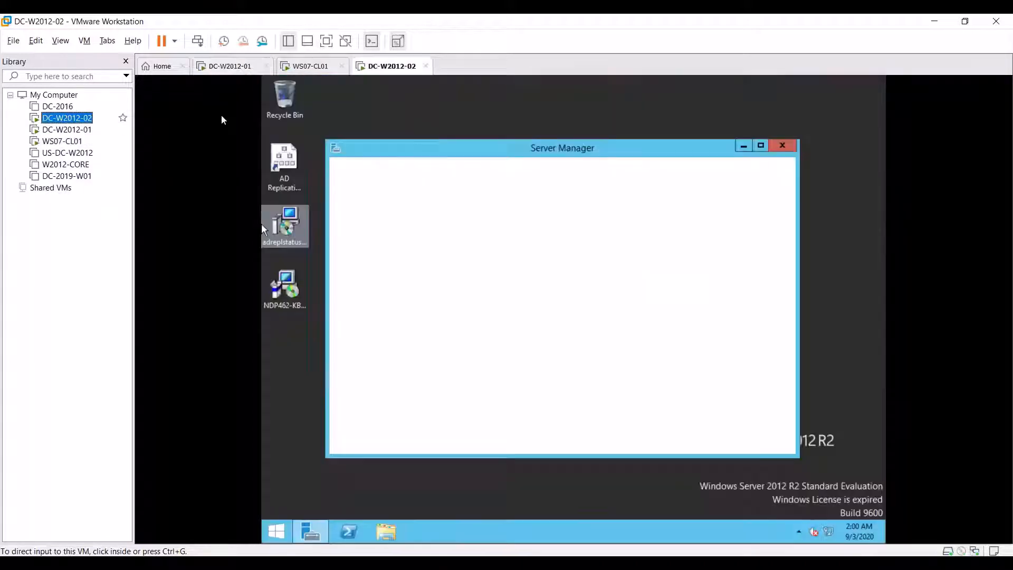
{"action": "left_click", "coordinate": [261, 223]}
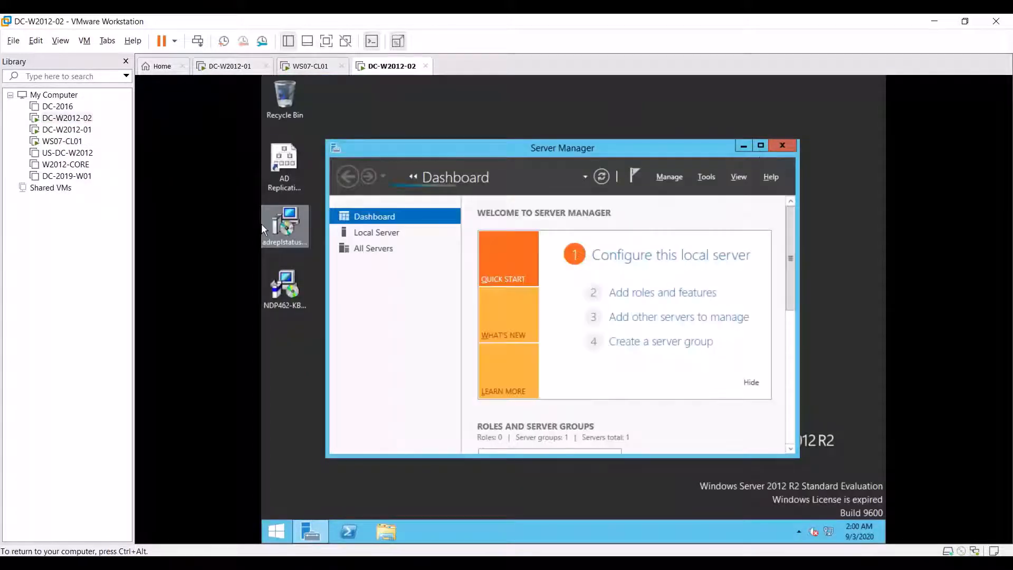
{"action": "left_click", "coordinate": [762, 148]}
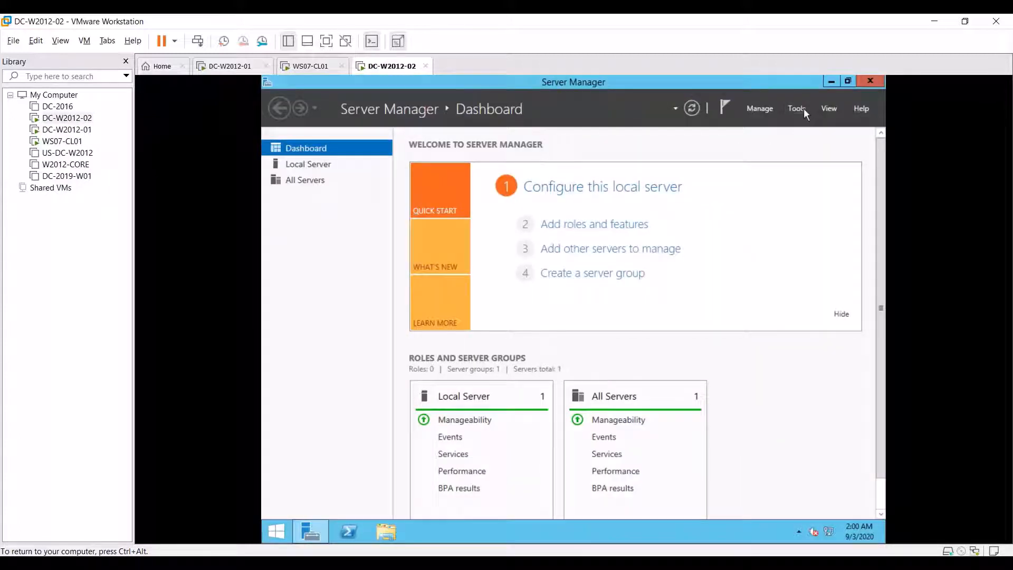
Step: Open Active Directory Sites and Services at Sites › INDIA › Servers › DC-W2012-01 › NTDS Settings
{"action": "left_click", "coordinate": [799, 108]}
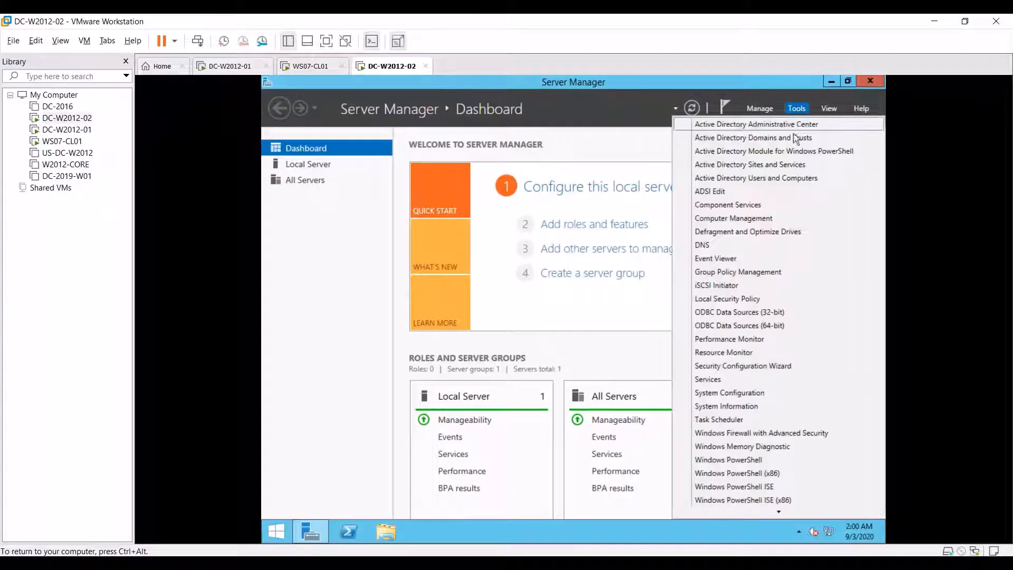
{"action": "left_click", "coordinate": [750, 168]}
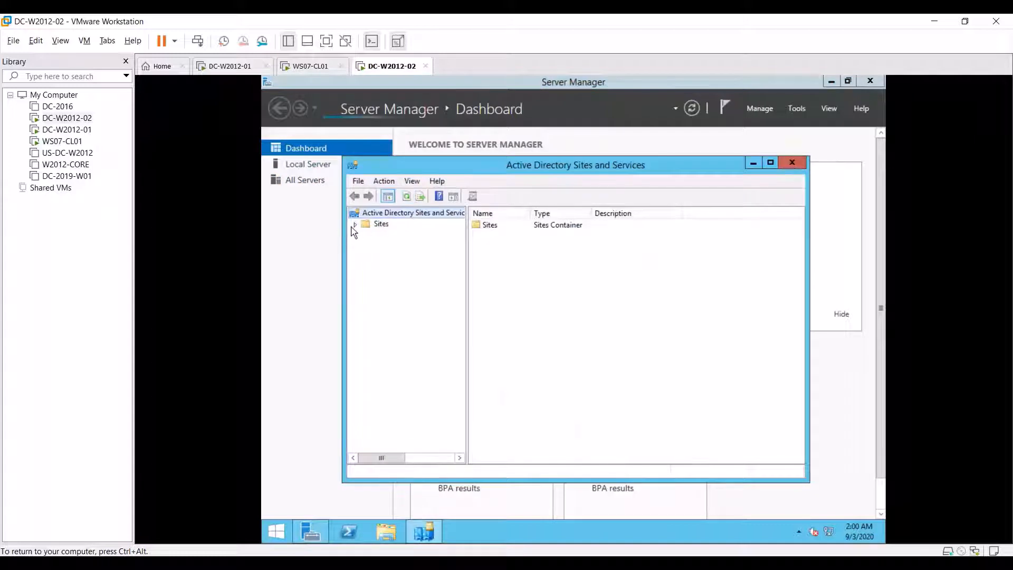
{"action": "left_click", "coordinate": [355, 224]}
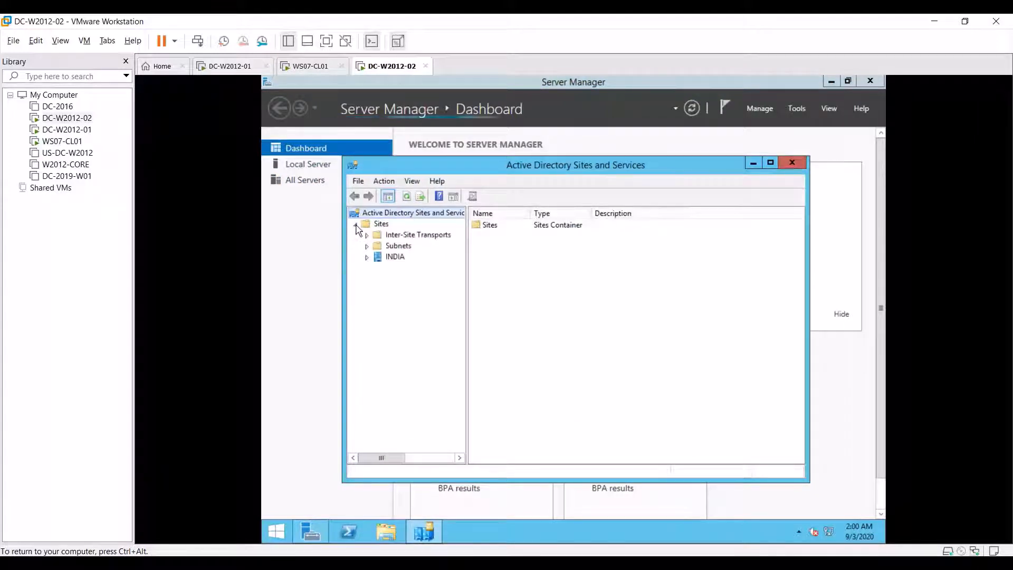
{"action": "left_click", "coordinate": [367, 258]}
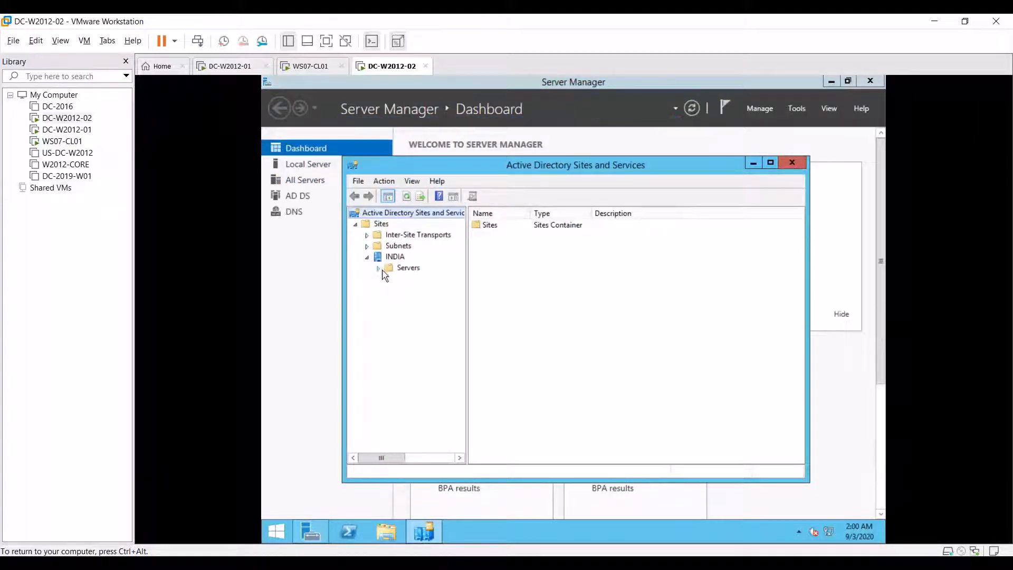
{"action": "left_click", "coordinate": [380, 268]}
{"action": "left_click", "coordinate": [412, 280]}
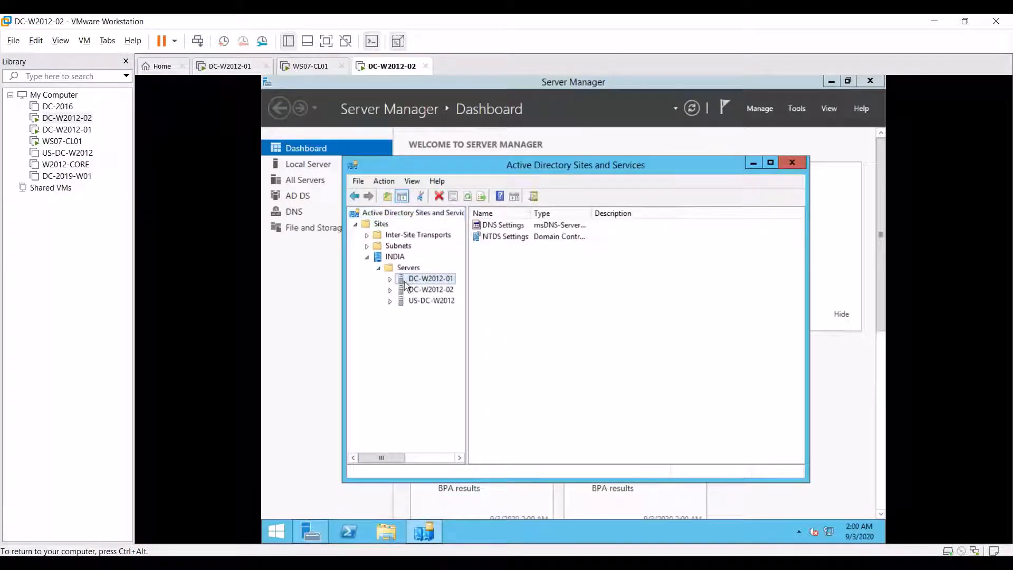
{"action": "left_click", "coordinate": [390, 279]}
{"action": "left_click", "coordinate": [438, 290]}
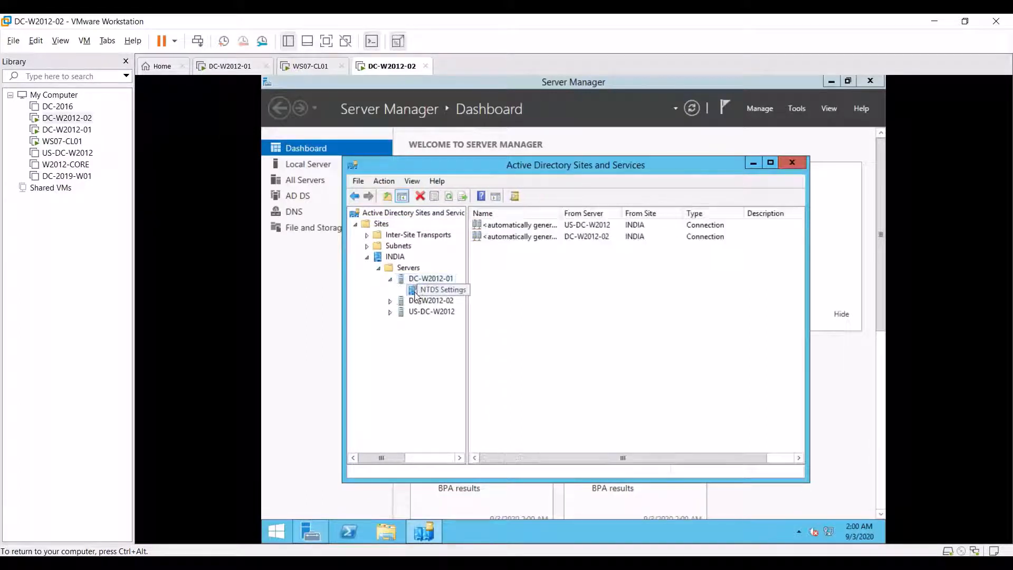
Step: Replicate the inbound connection from US-DC-W2012 now and acknowledge the success message
{"action": "right_click", "coordinate": [548, 228]}
{"action": "left_click", "coordinate": [590, 245]}
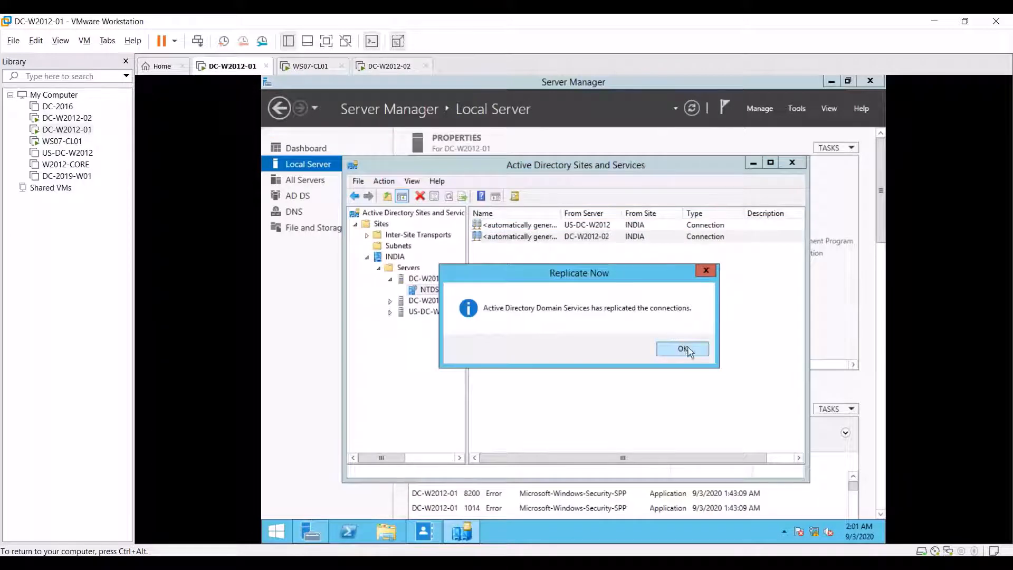
{"action": "left_click", "coordinate": [683, 349]}
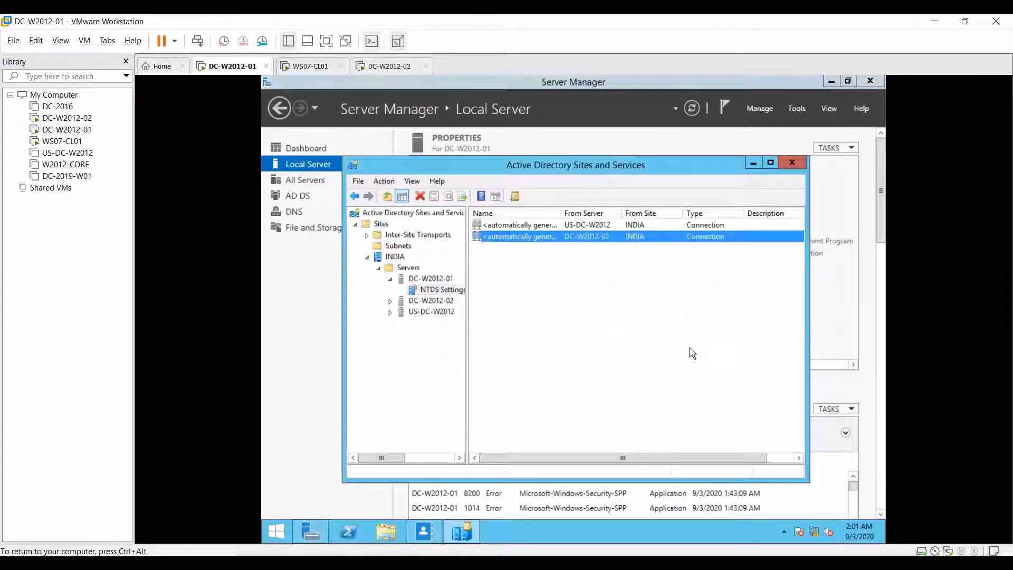
Step: Replicate DC-W2012-02's inbound connection from DC-W2012-01 now and acknowledge the success message
{"action": "left_click", "coordinate": [390, 301]}
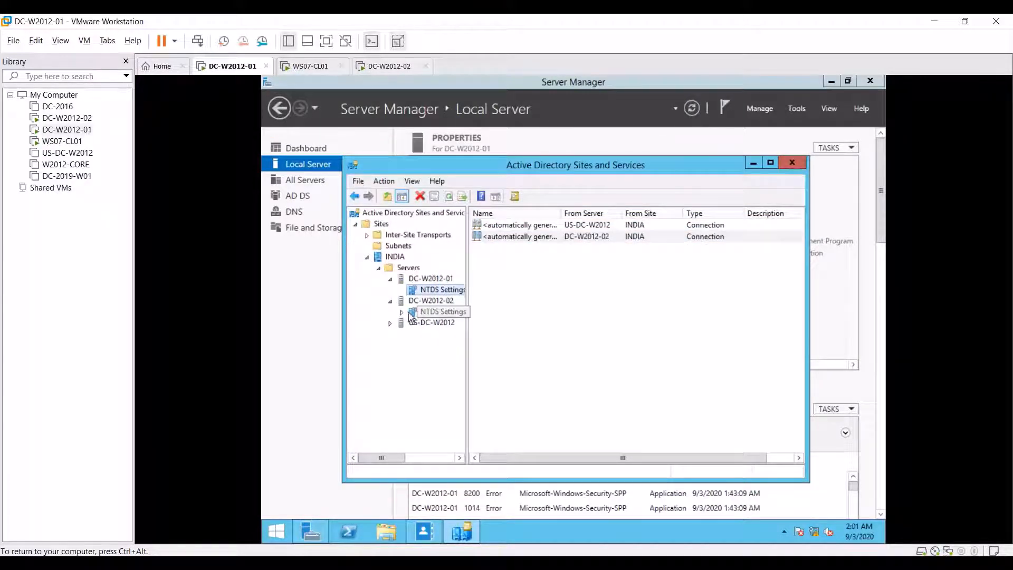
{"action": "left_click", "coordinate": [413, 313]}
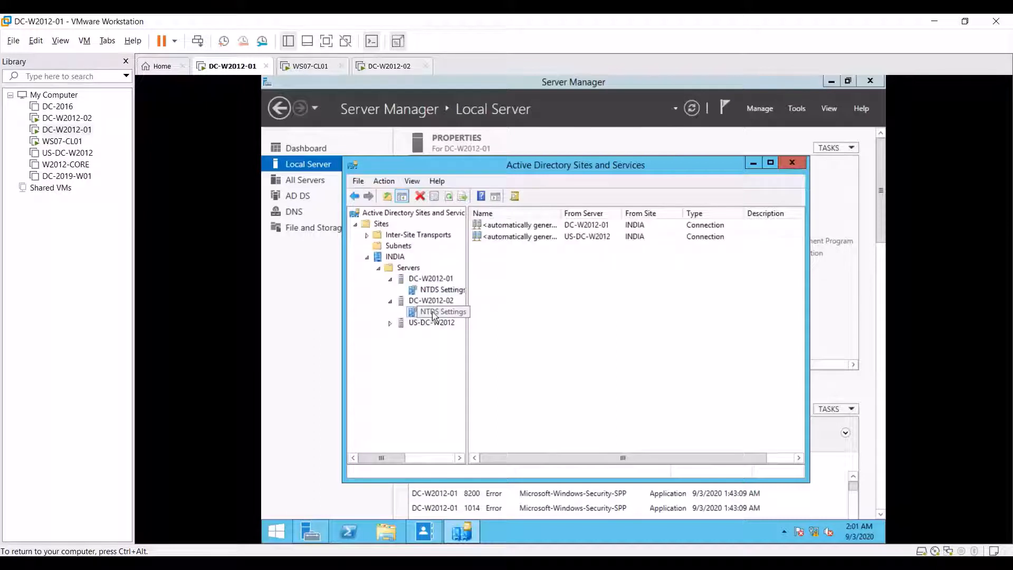
{"action": "left_click", "coordinate": [534, 227]}
{"action": "right_click", "coordinate": [534, 226]}
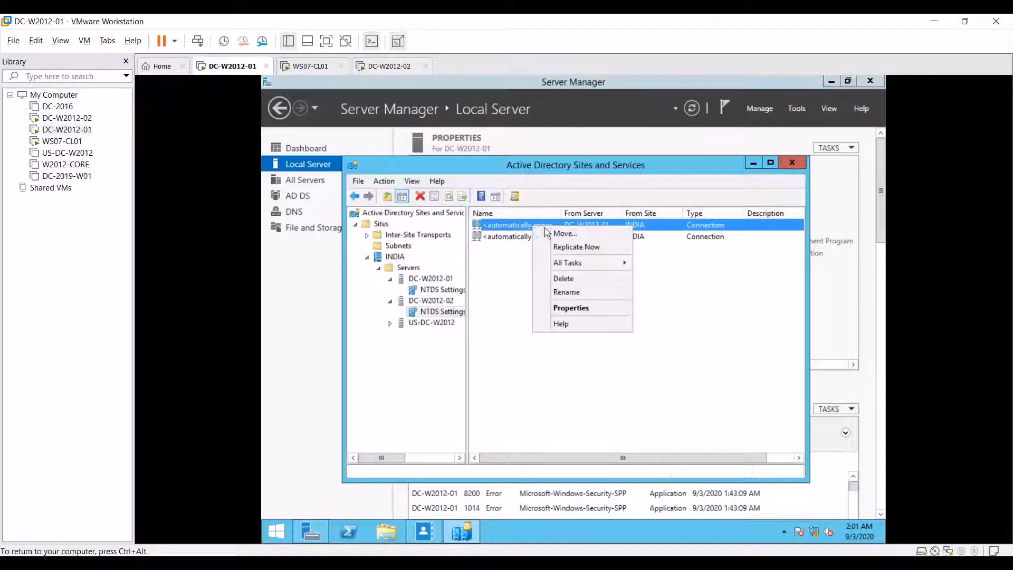
{"action": "left_click", "coordinate": [580, 245]}
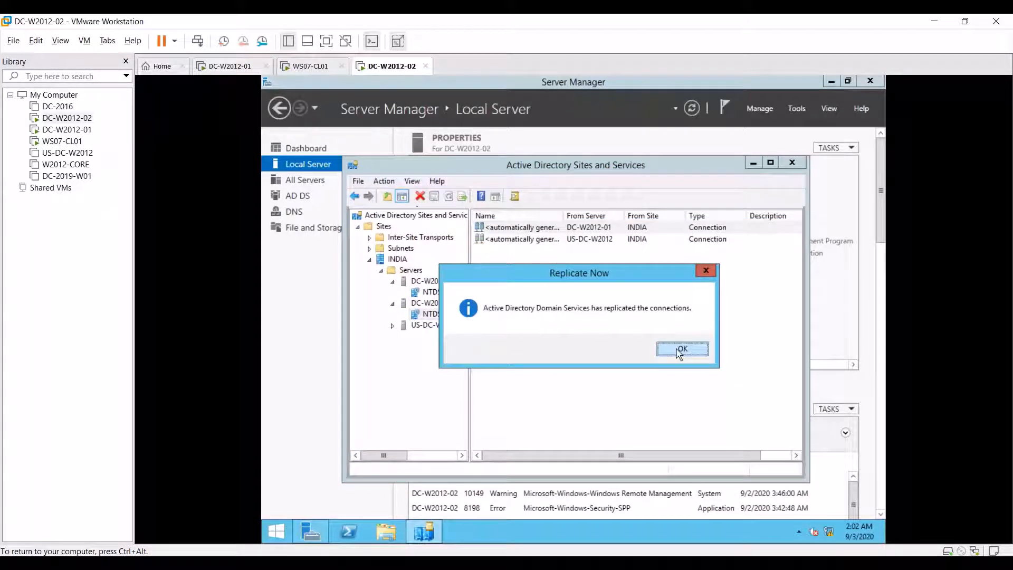
{"action": "left_click", "coordinate": [683, 349]}
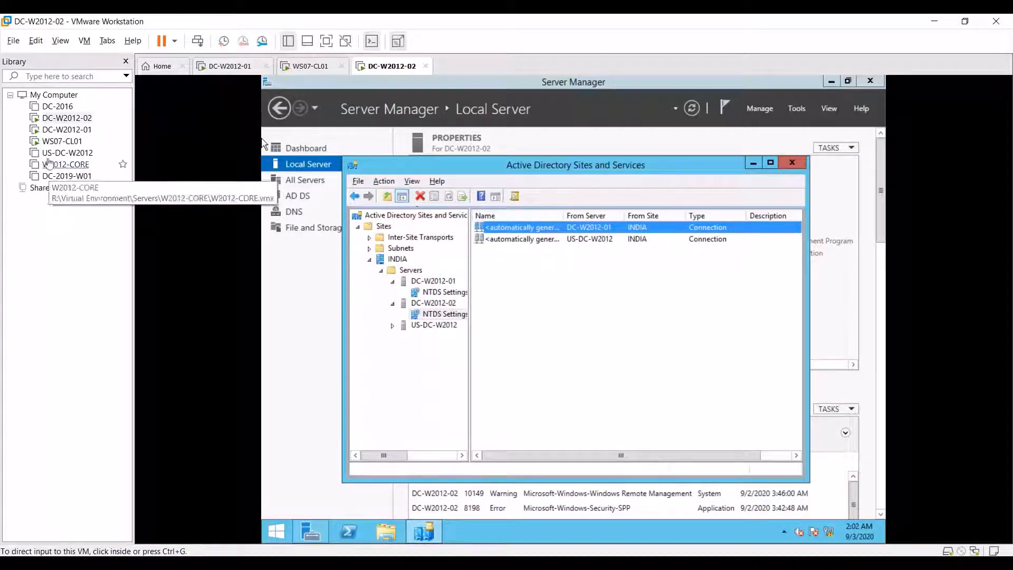
Step: On DC-W2012-01, acknowledge the replication message and minimize Sites and Services, bringing back Administrative Center
{"action": "left_click", "coordinate": [67, 129]}
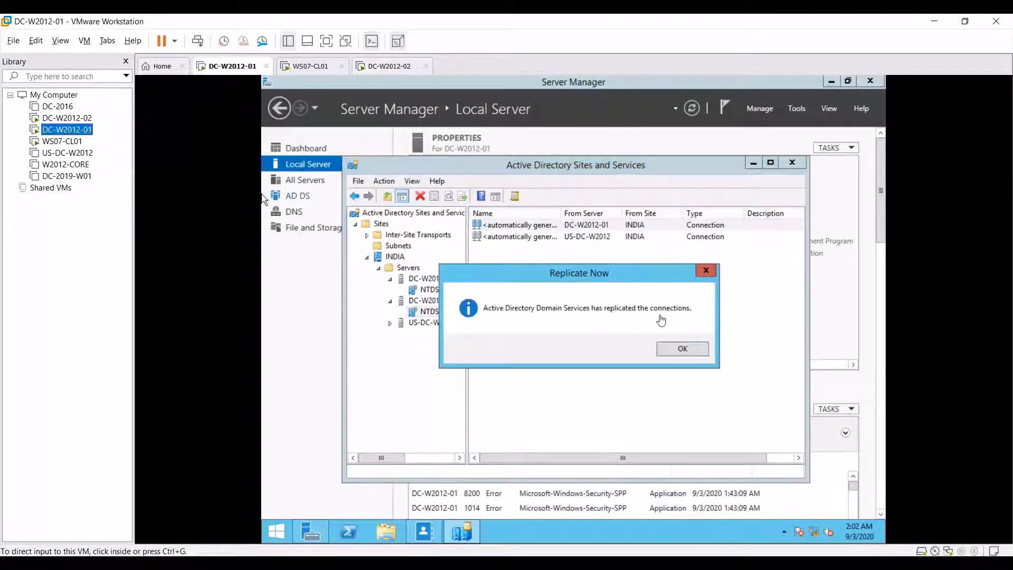
{"action": "left_click", "coordinate": [689, 353]}
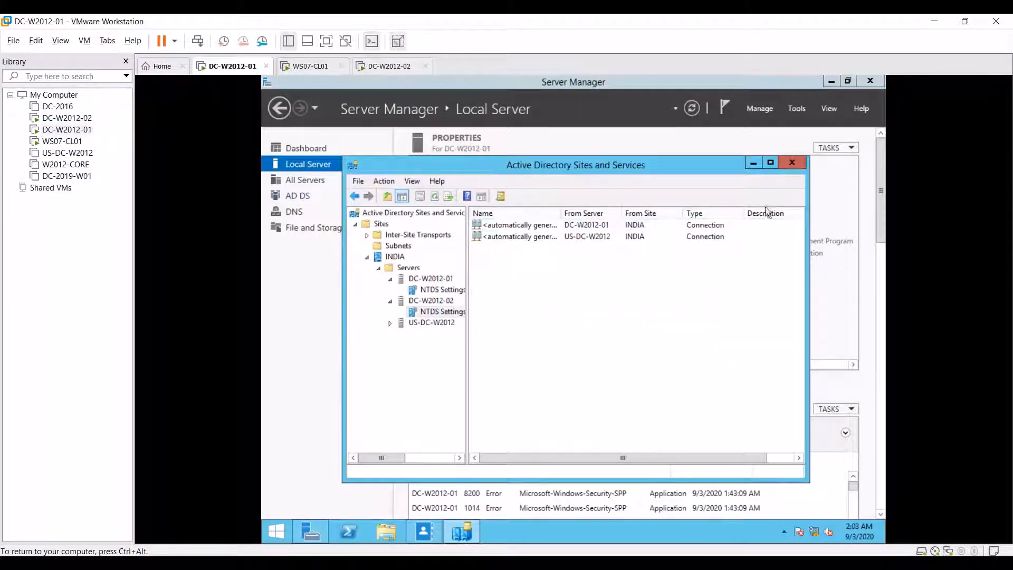
{"action": "left_click", "coordinate": [754, 162]}
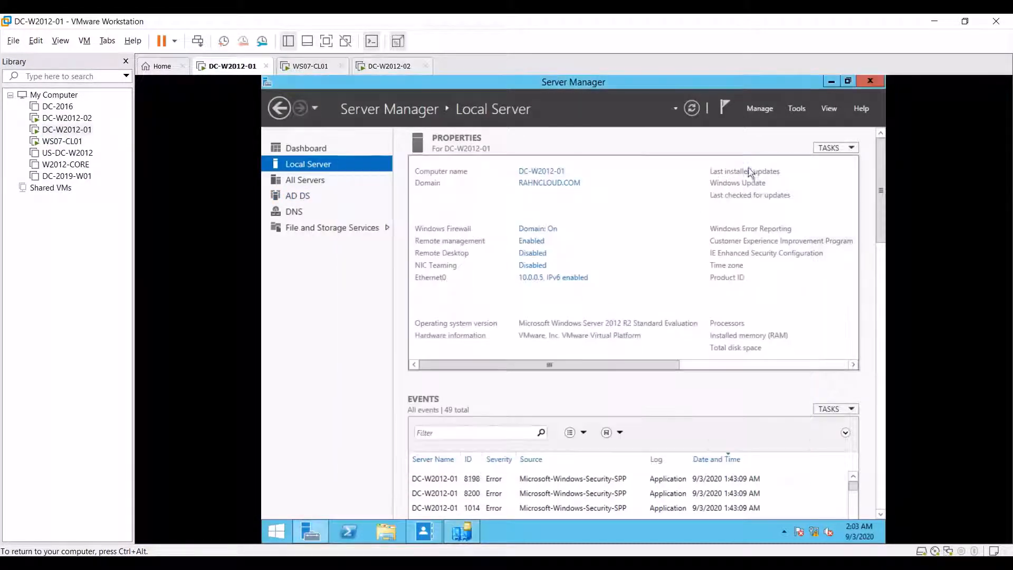
{"action": "left_click", "coordinate": [425, 532]}
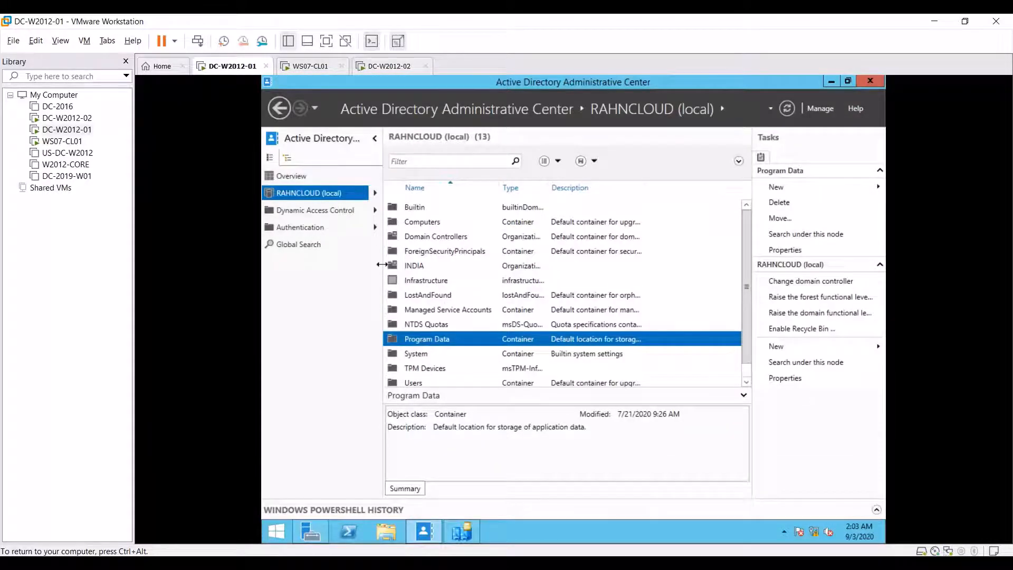
Step: Enable Recycle Bin on RAHNCLOUD (local), confirm both prompts, and refresh to show Deleted Objects
{"action": "right_click", "coordinate": [301, 194]}
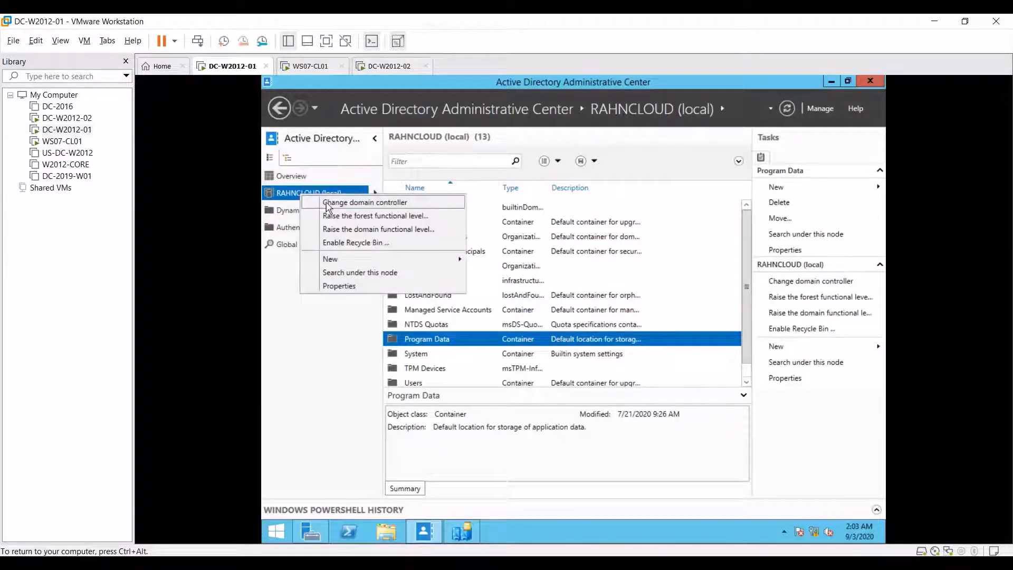
{"action": "left_click", "coordinate": [396, 244]}
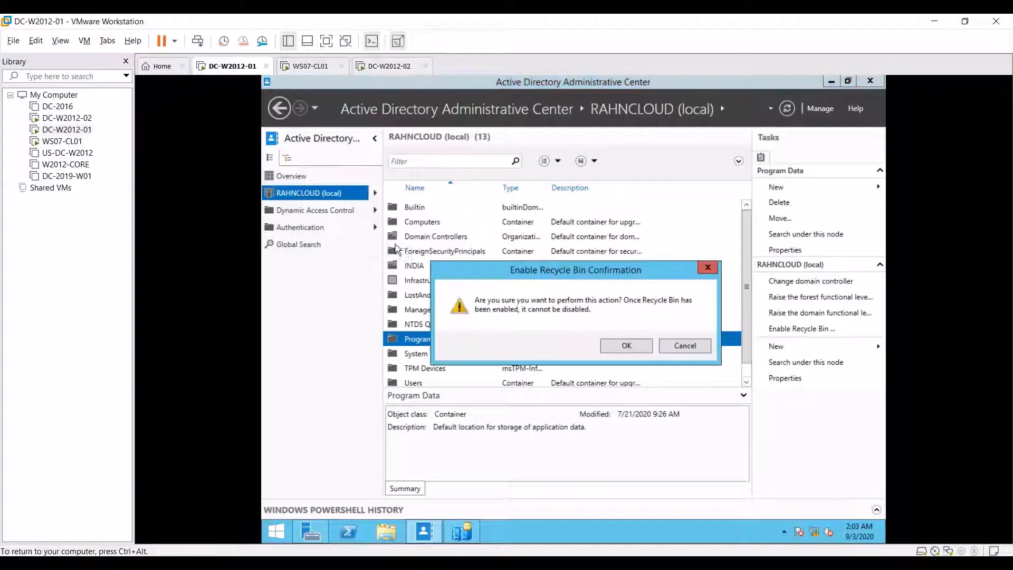
{"action": "left_click", "coordinate": [624, 344]}
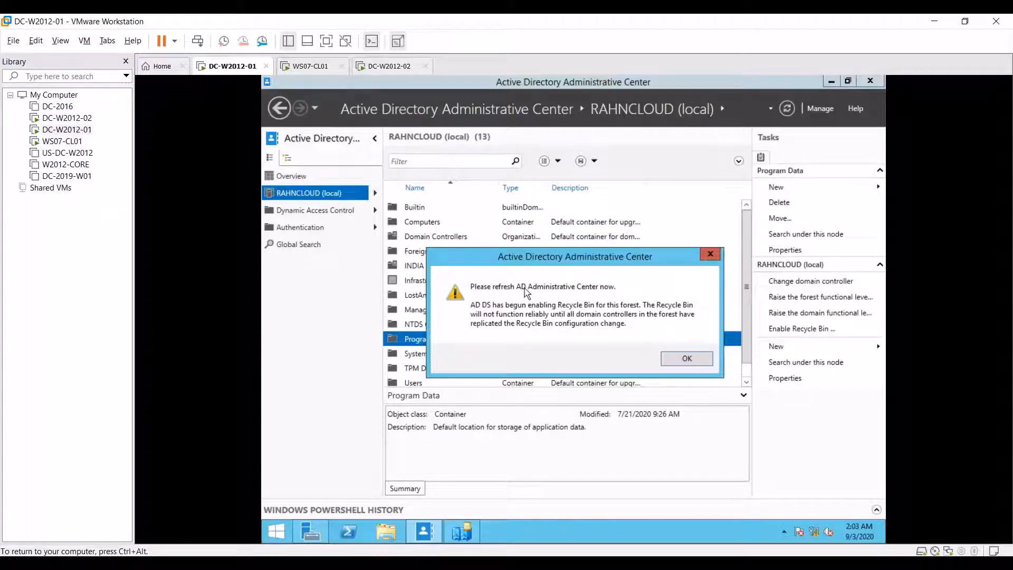
{"action": "left_click", "coordinate": [707, 358]}
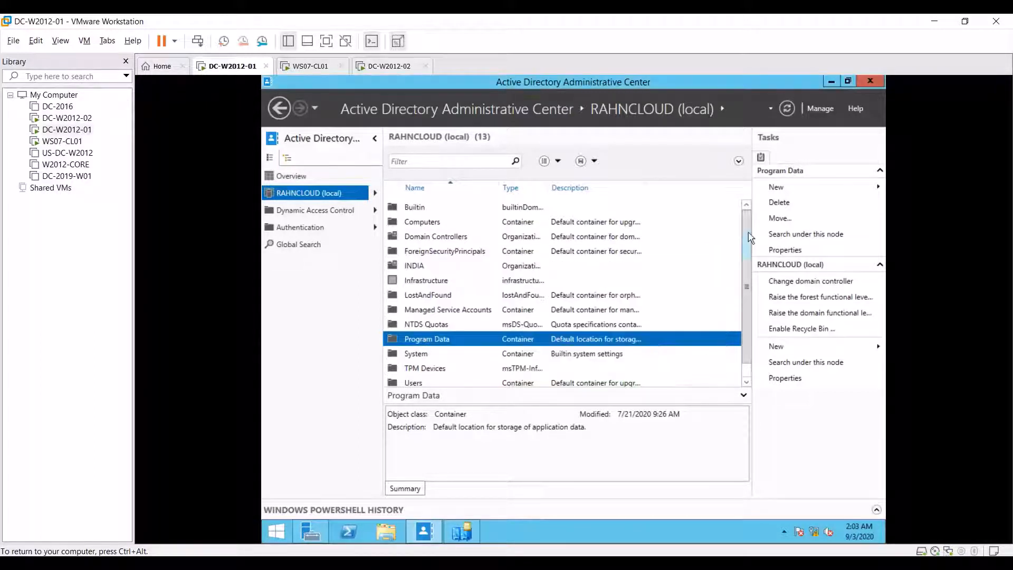
{"action": "left_click", "coordinate": [786, 109]}
{"action": "left_click", "coordinate": [787, 110]}
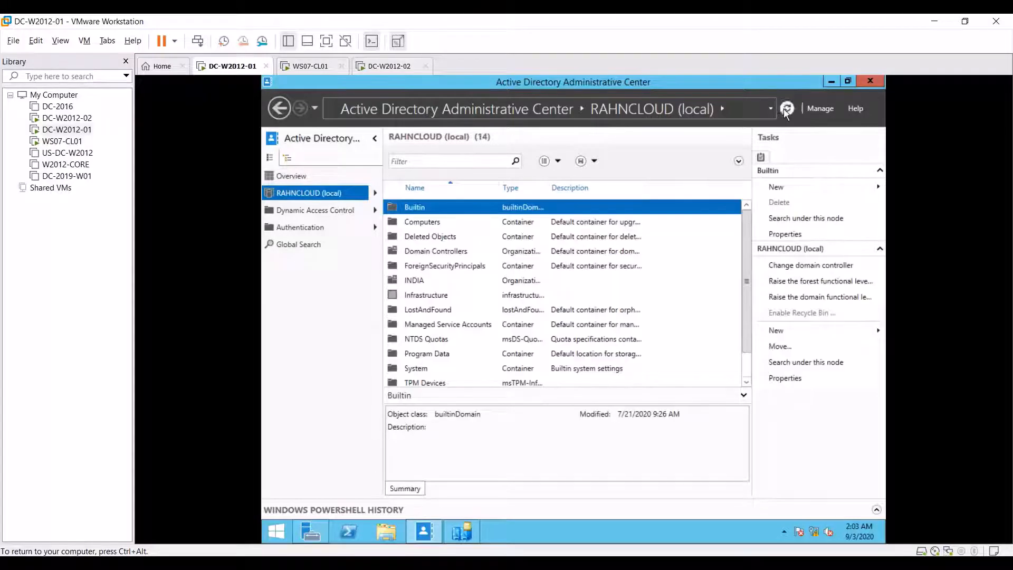
{"action": "right_click", "coordinate": [323, 191]}
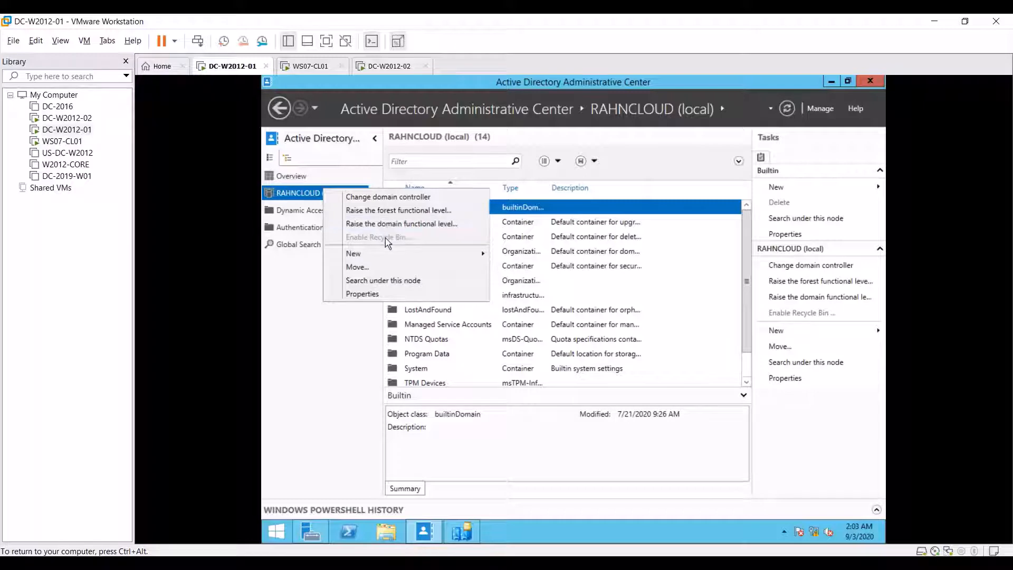
{"action": "left_click", "coordinate": [788, 111]}
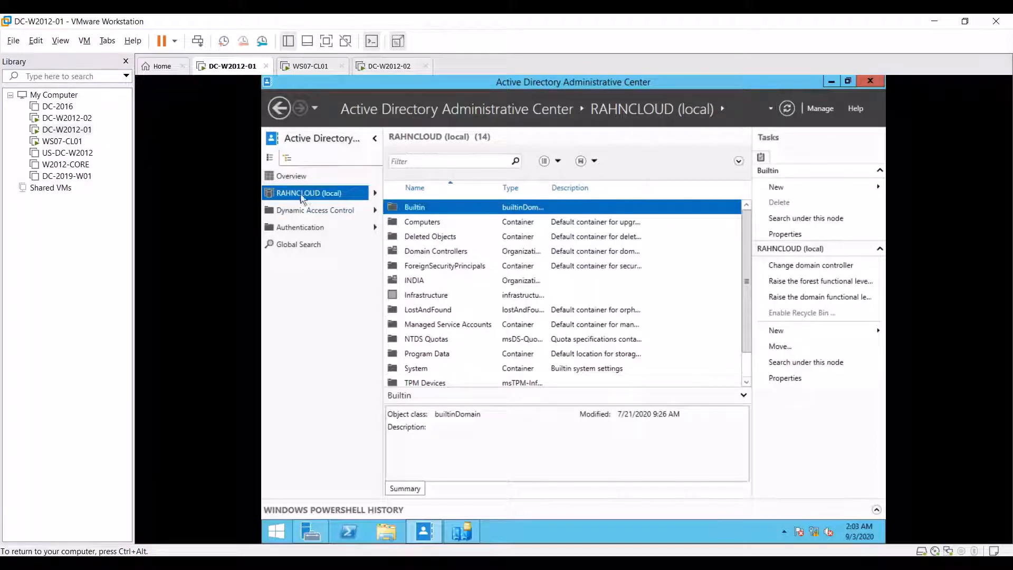
{"action": "right_click", "coordinate": [301, 195]}
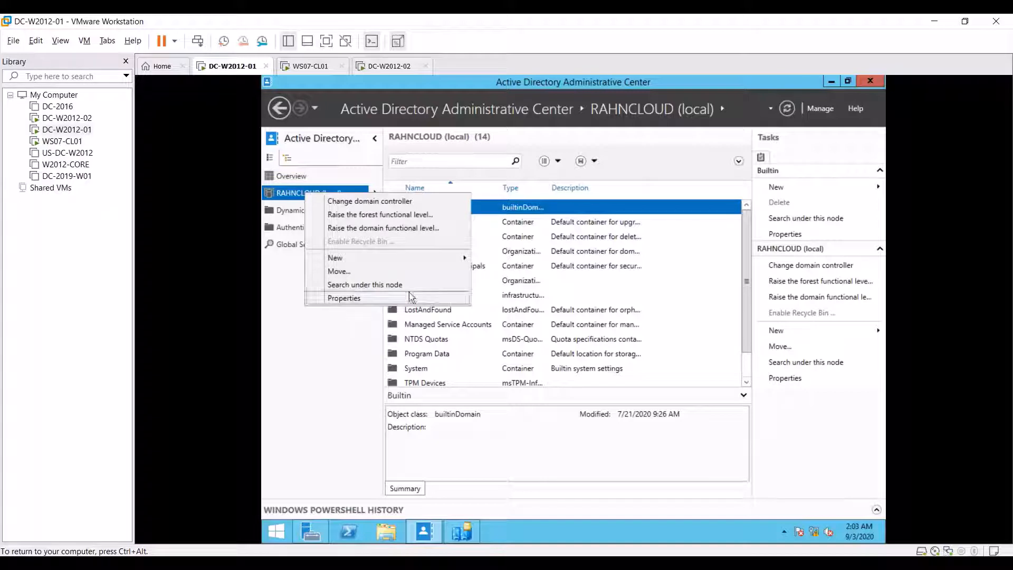
{"action": "left_click", "coordinate": [551, 240]}
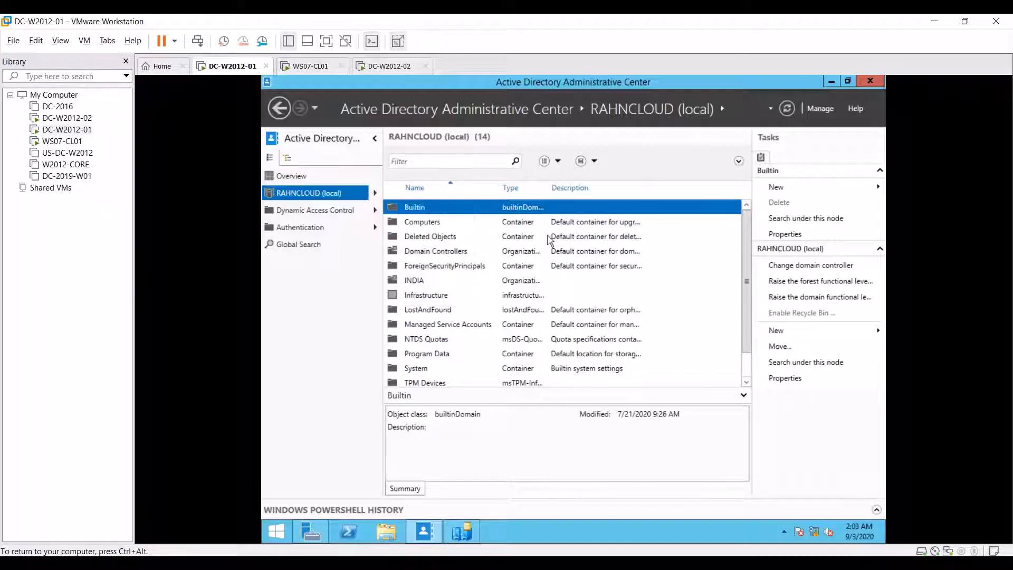
{"action": "left_click", "coordinate": [551, 237]}
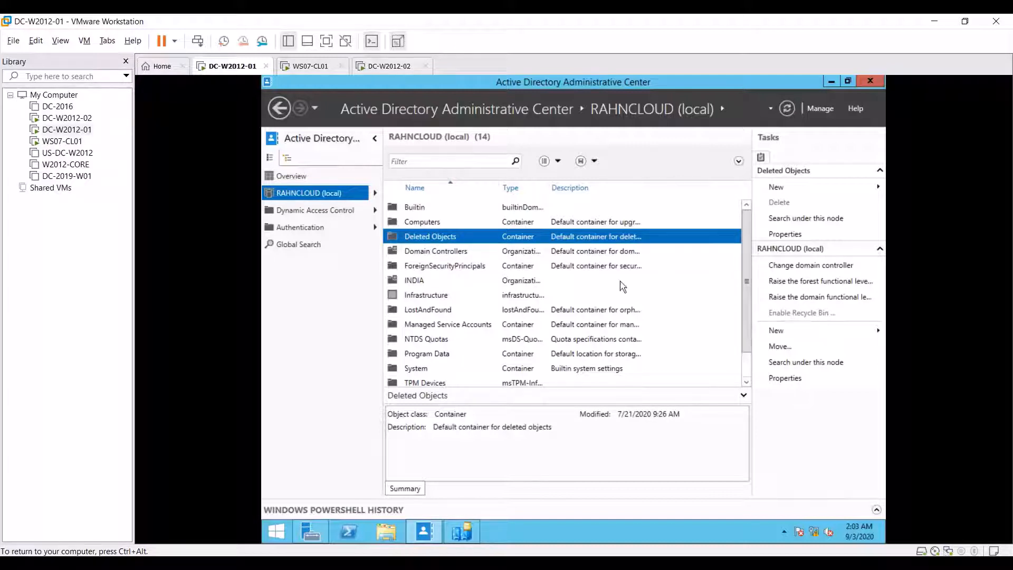
{"action": "double_click", "coordinate": [454, 240]}
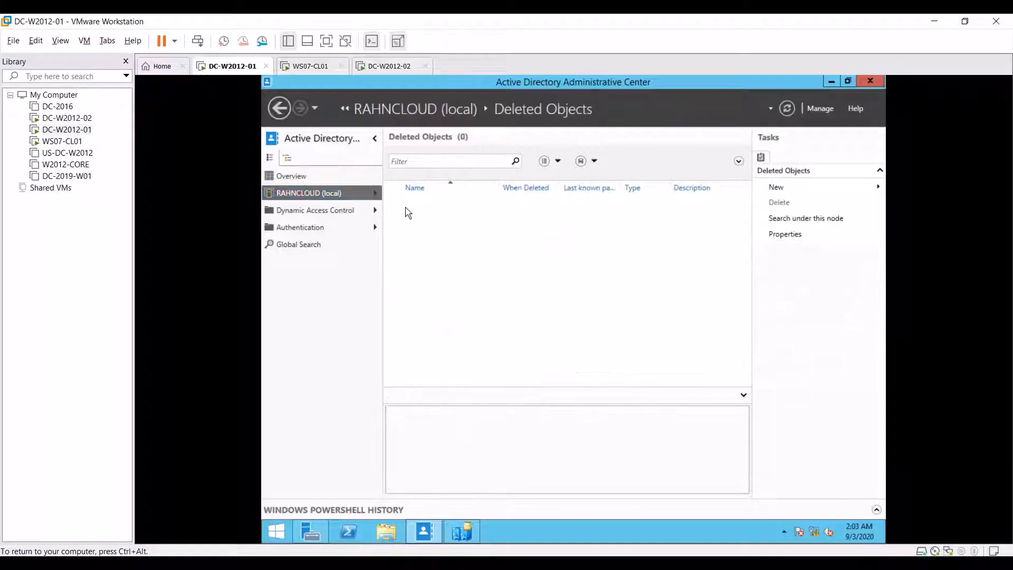
{"action": "left_click", "coordinate": [329, 193]}
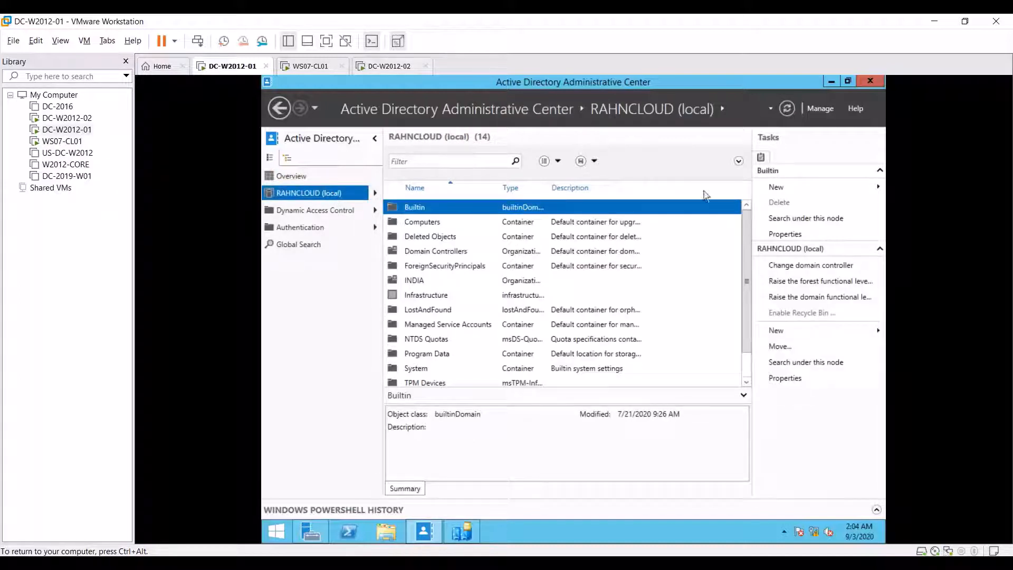
Step: Open Active Directory Users and Computers on INDIA › Users, listing IT USER1 and IT USER2
{"action": "left_click", "coordinate": [829, 81]}
{"action": "left_click", "coordinate": [798, 109]}
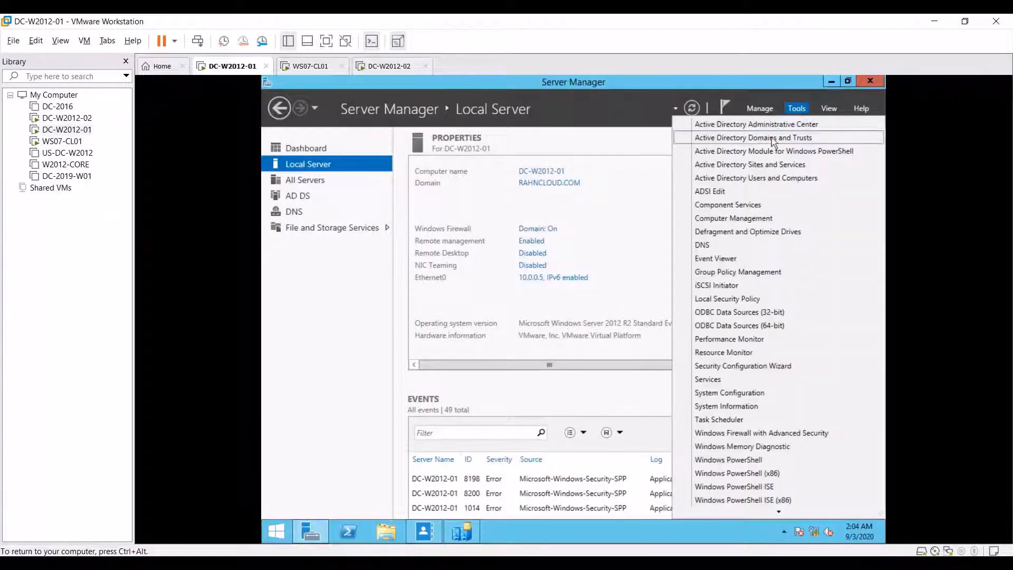
{"action": "left_click", "coordinate": [766, 182]}
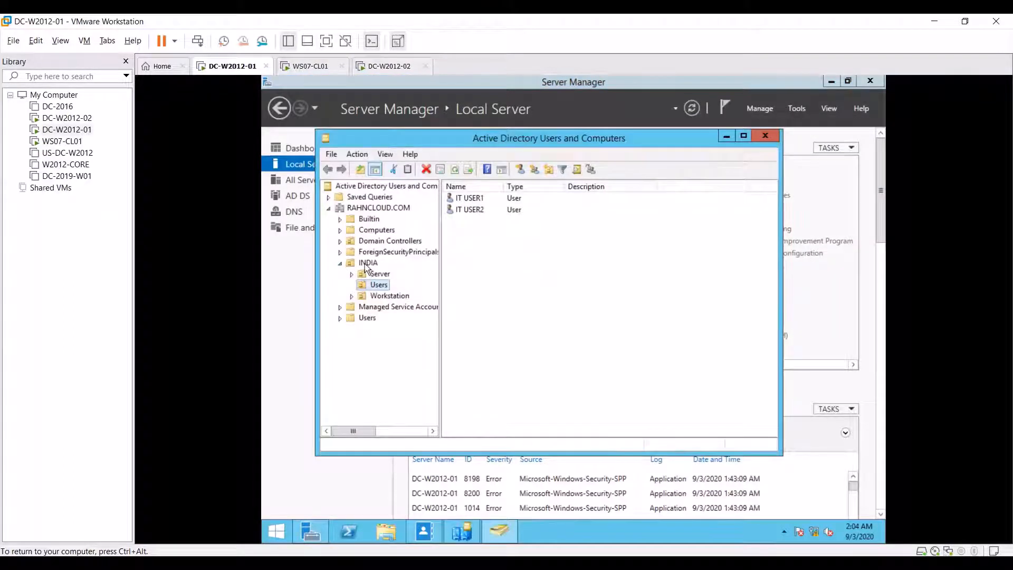
{"action": "left_click", "coordinate": [366, 263]}
{"action": "left_click", "coordinate": [378, 285]}
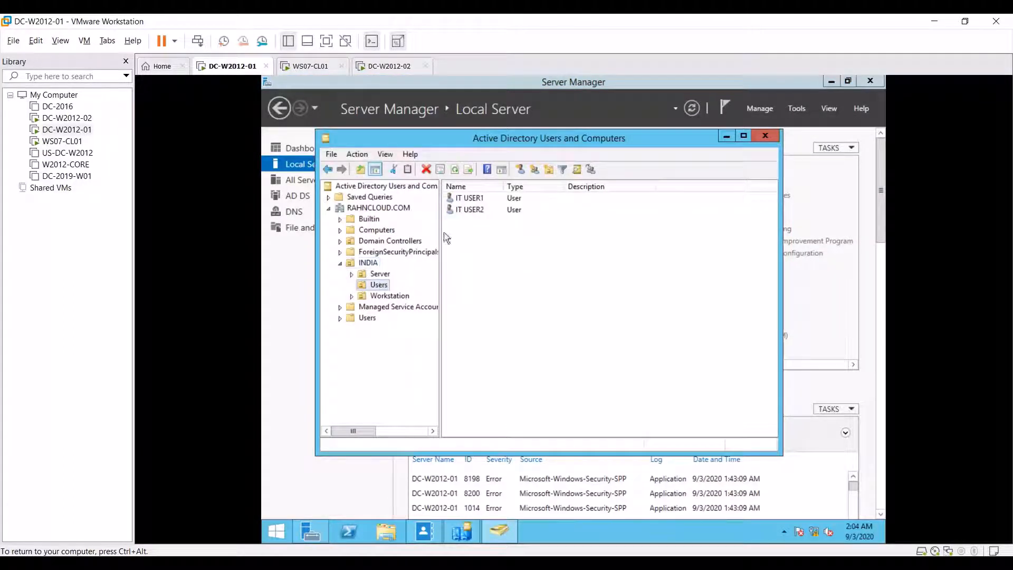
Step: Review the Account tab of IT USER1's properties, then close them
{"action": "left_click", "coordinate": [481, 200]}
{"action": "double_click", "coordinate": [481, 203]}
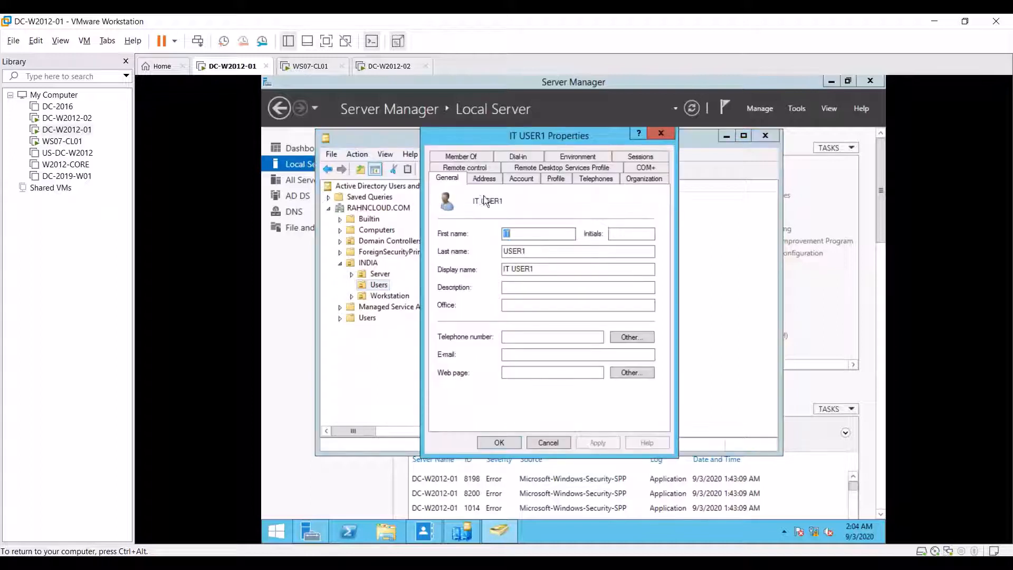
{"action": "left_click", "coordinate": [514, 179]}
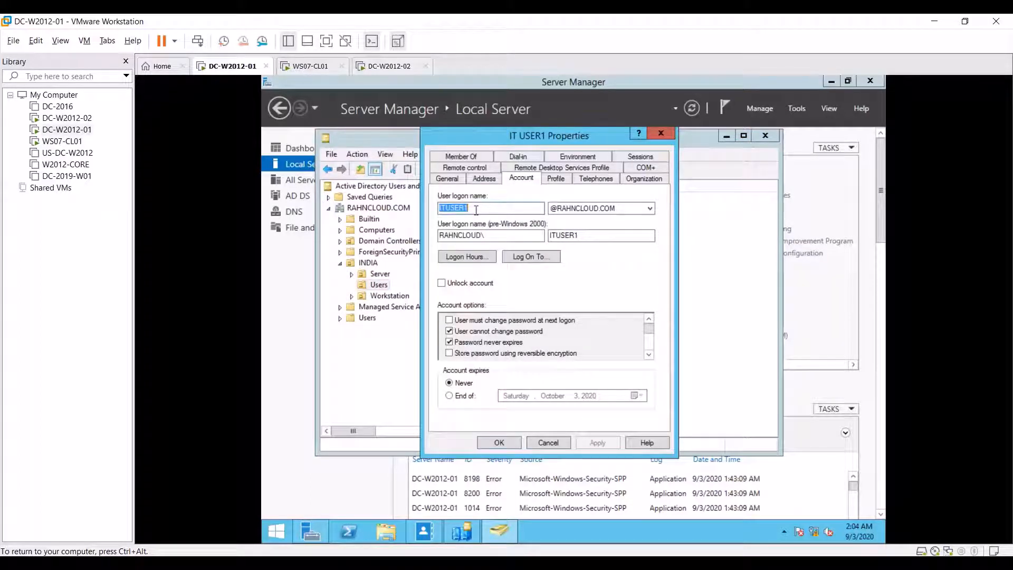
{"action": "left_click", "coordinate": [661, 134]}
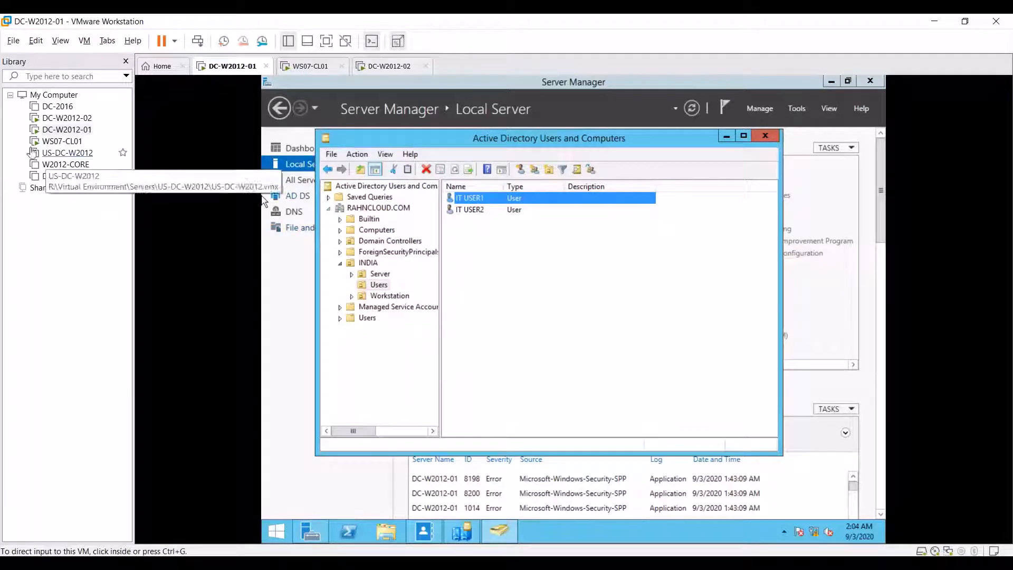
Step: Send Ctrl+Alt+Del to WS07-CL01 and sign in as IT USER1 with the account password
{"action": "left_click", "coordinate": [61, 141]}
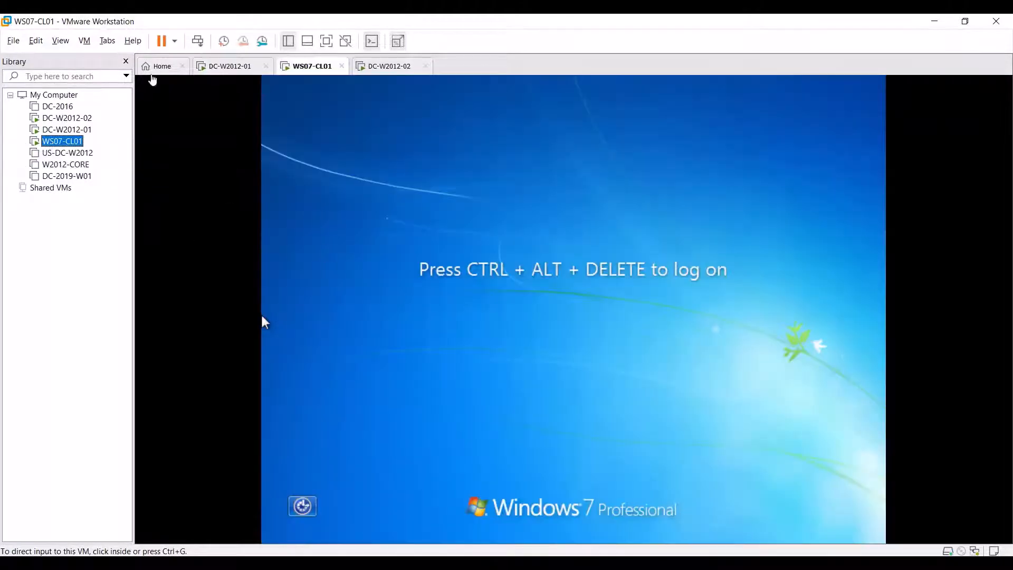
{"action": "left_click", "coordinate": [84, 42]}
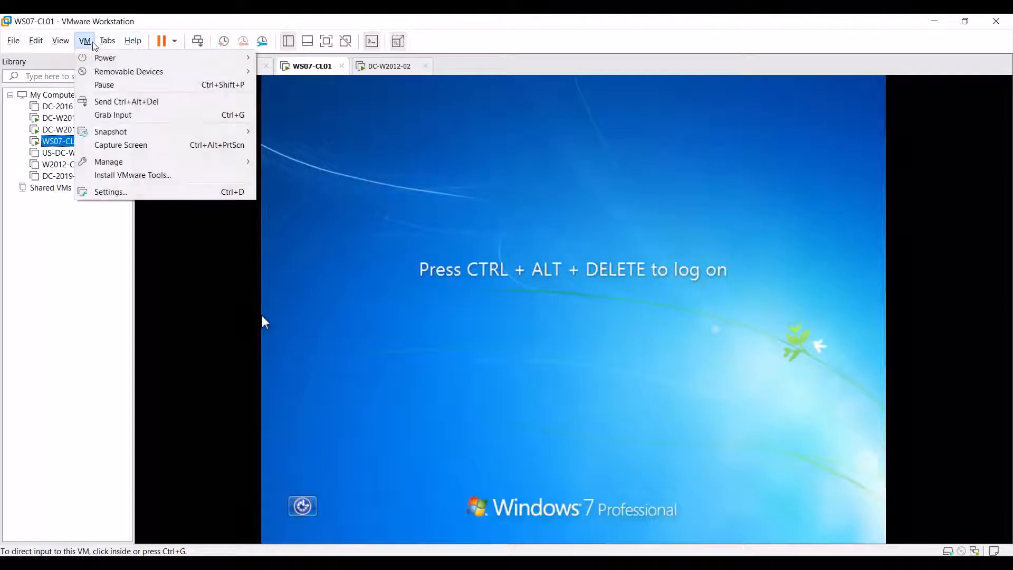
{"action": "left_click", "coordinate": [135, 102]}
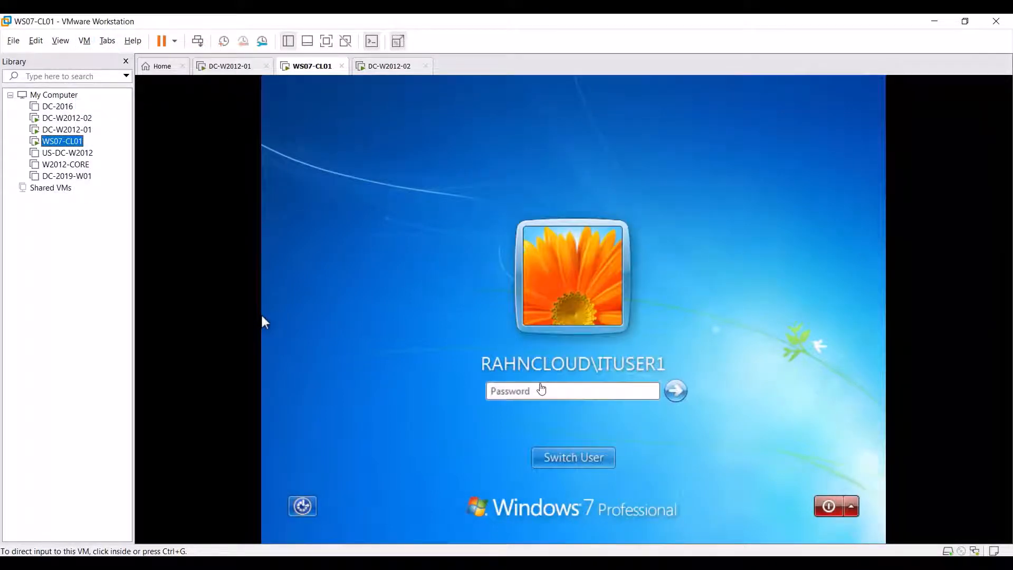
{"action": "left_click", "coordinate": [263, 322]}
{"action": "left_click", "coordinate": [586, 394]}
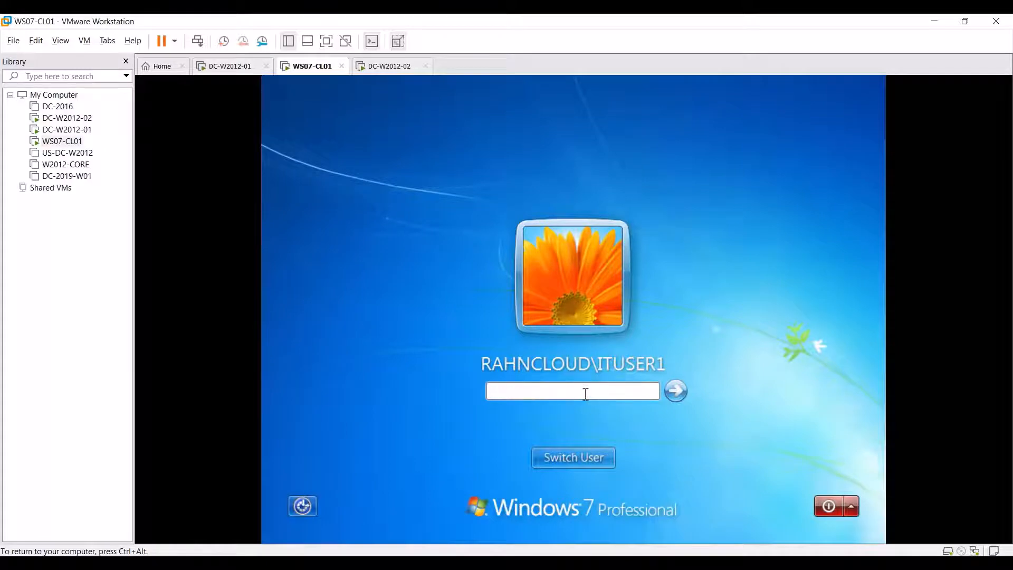
{"action": "key", "text": "Return"}
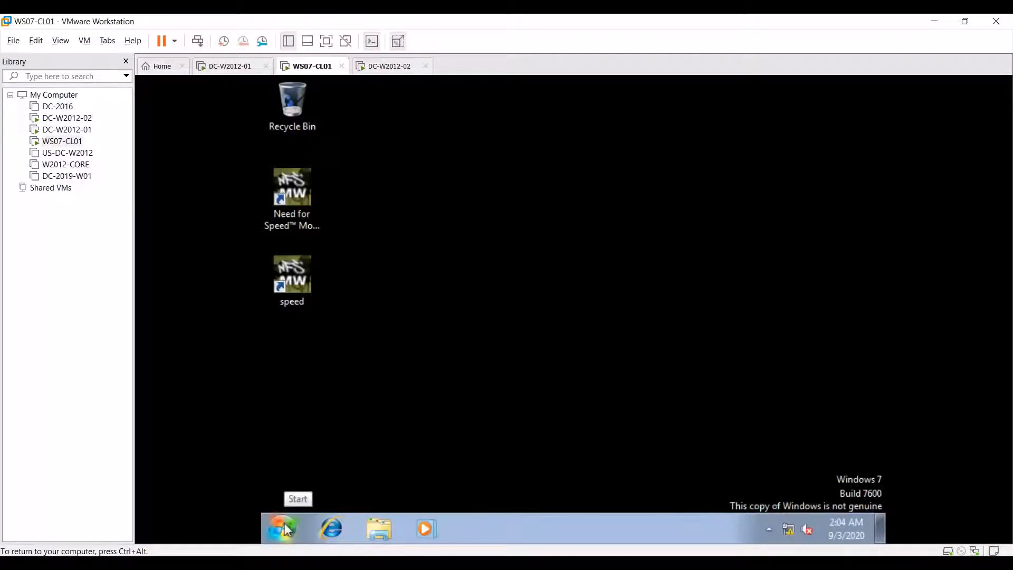
Step: Open Explorer Libraries and the Start menu on the client, then return to DC-W2012-01
{"action": "left_click", "coordinate": [379, 528]}
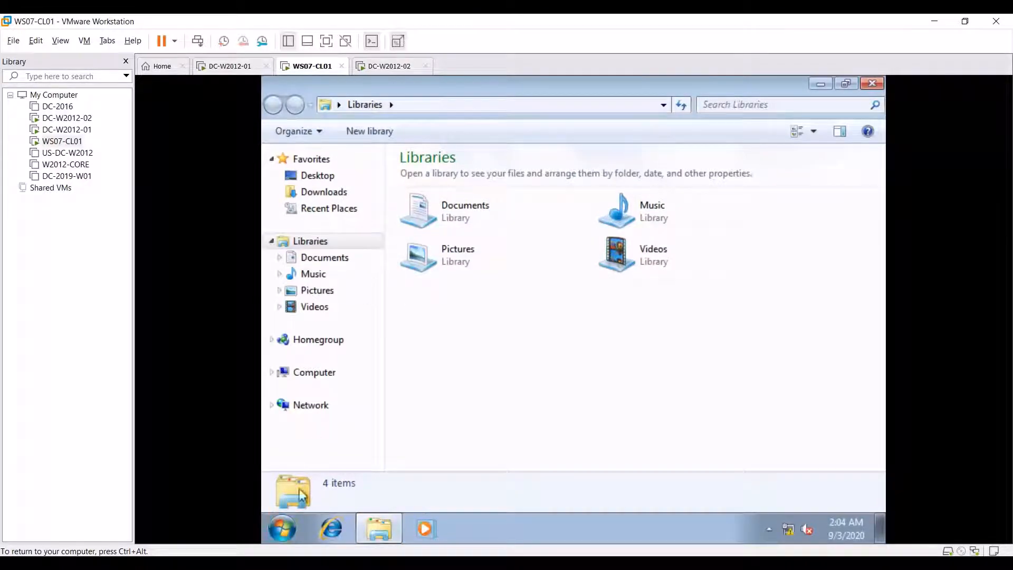
{"action": "left_click", "coordinate": [282, 539]}
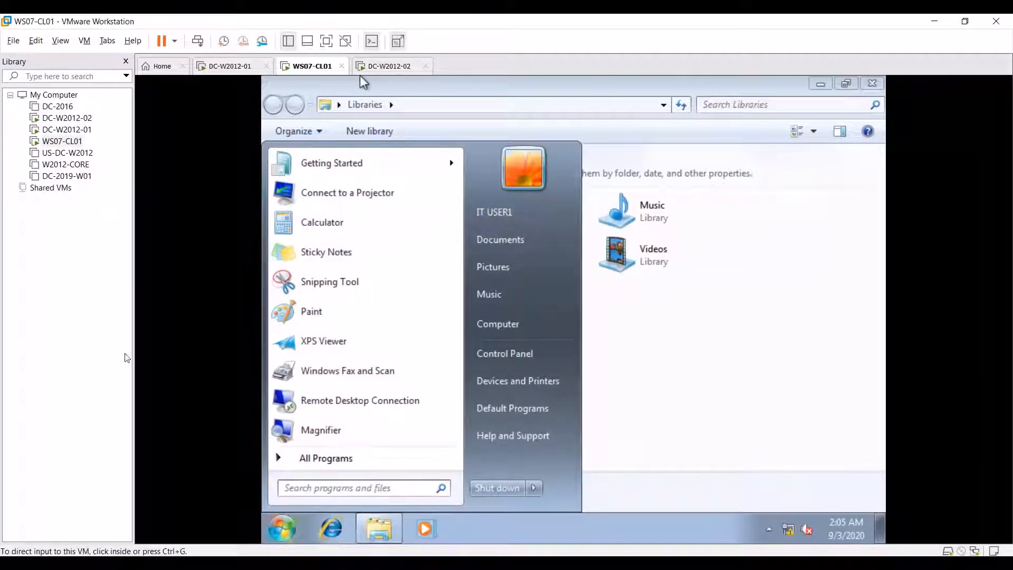
{"action": "left_click", "coordinate": [65, 129]}
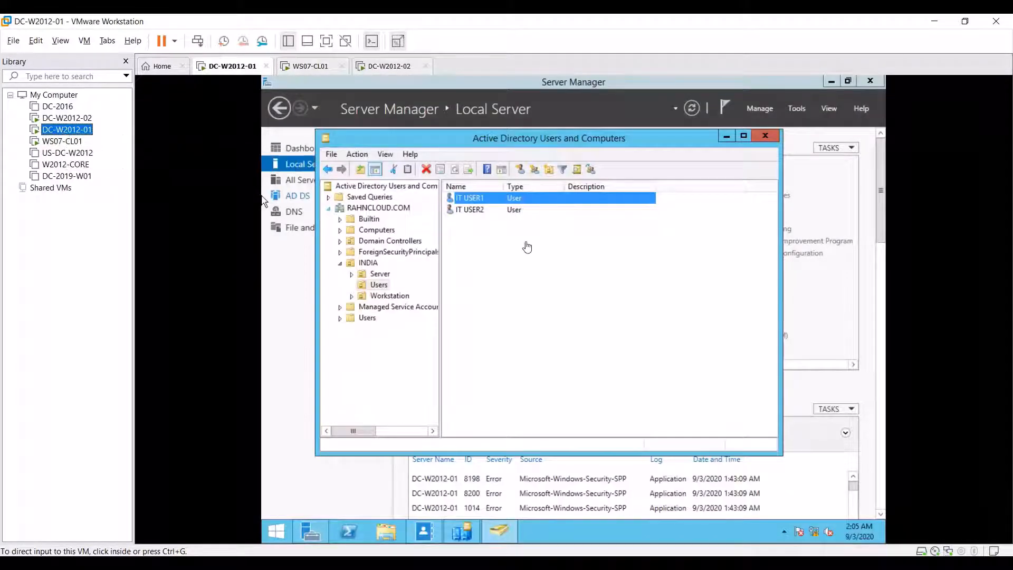
Step: Delete IT USER1 and IT USER2 from INDIA › Users, then enter ITUSER1 at DC-W2012-02's sign-in
{"action": "left_click", "coordinate": [480, 200]}
{"action": "right_click", "coordinate": [479, 200]}
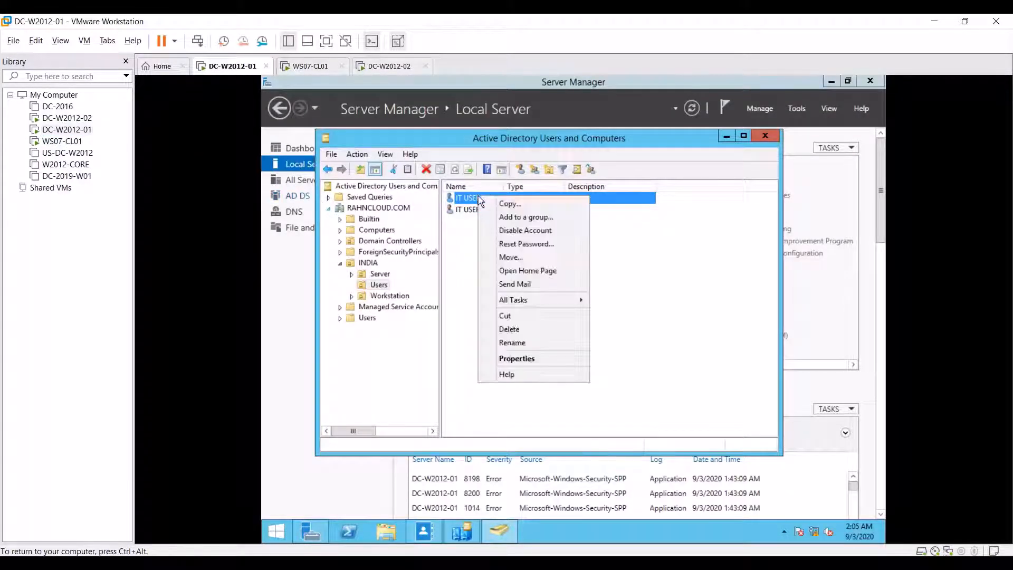
{"action": "left_click", "coordinate": [528, 329]}
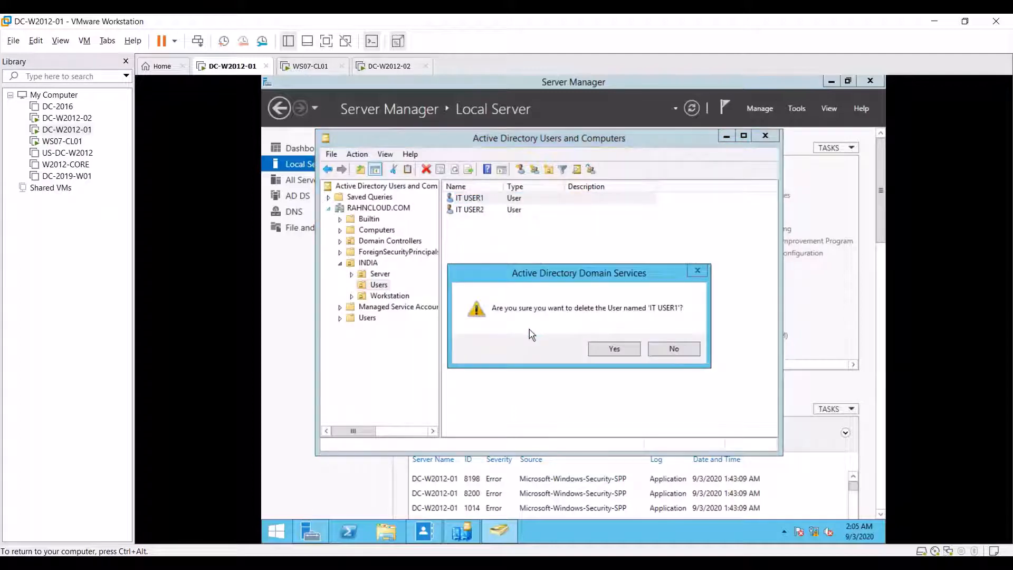
{"action": "left_click", "coordinate": [614, 350]}
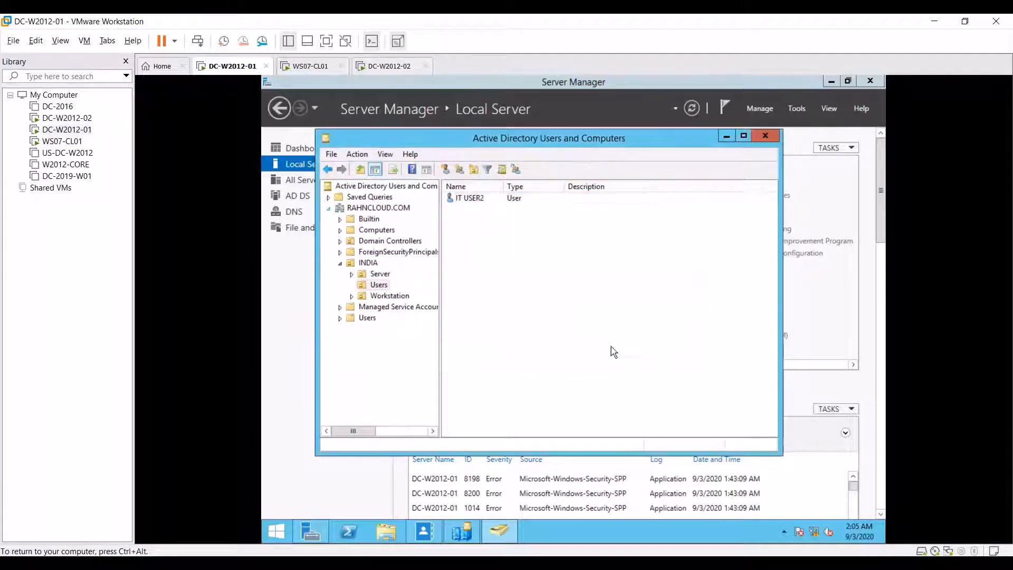
{"action": "right_click", "coordinate": [543, 278]}
{"action": "left_click", "coordinate": [511, 252]}
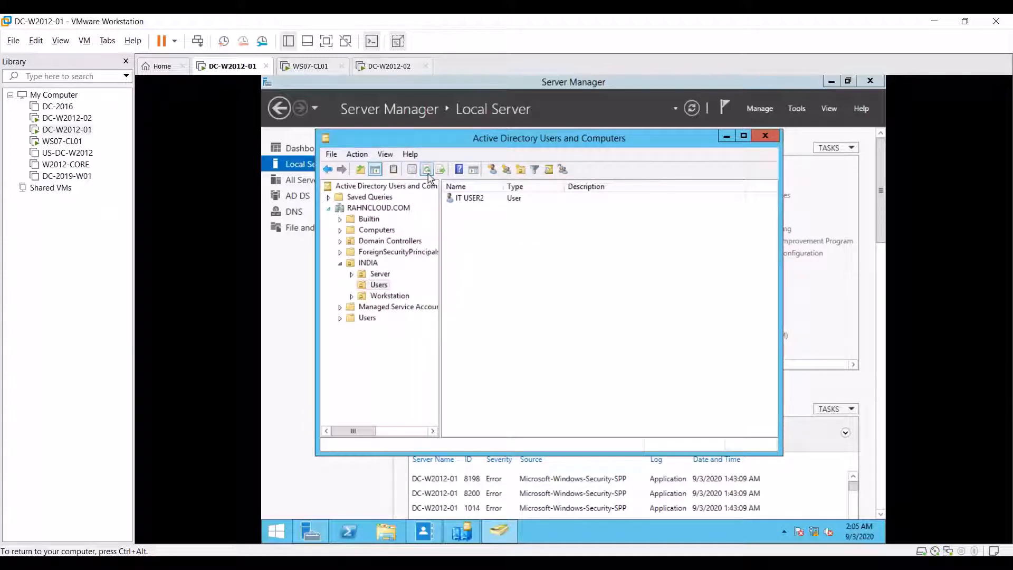
{"action": "right_click", "coordinate": [473, 199]}
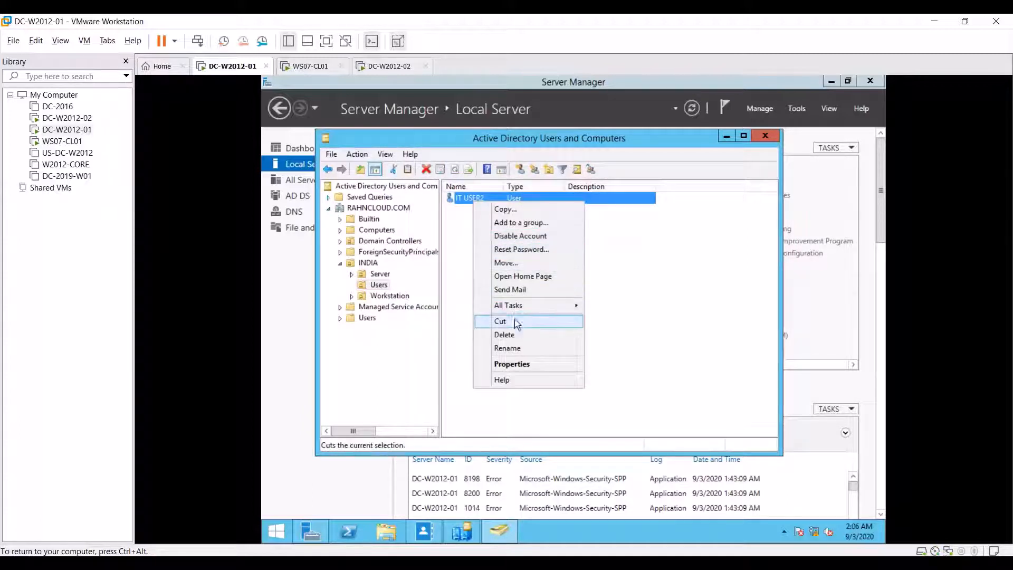
{"action": "left_click", "coordinate": [524, 336]}
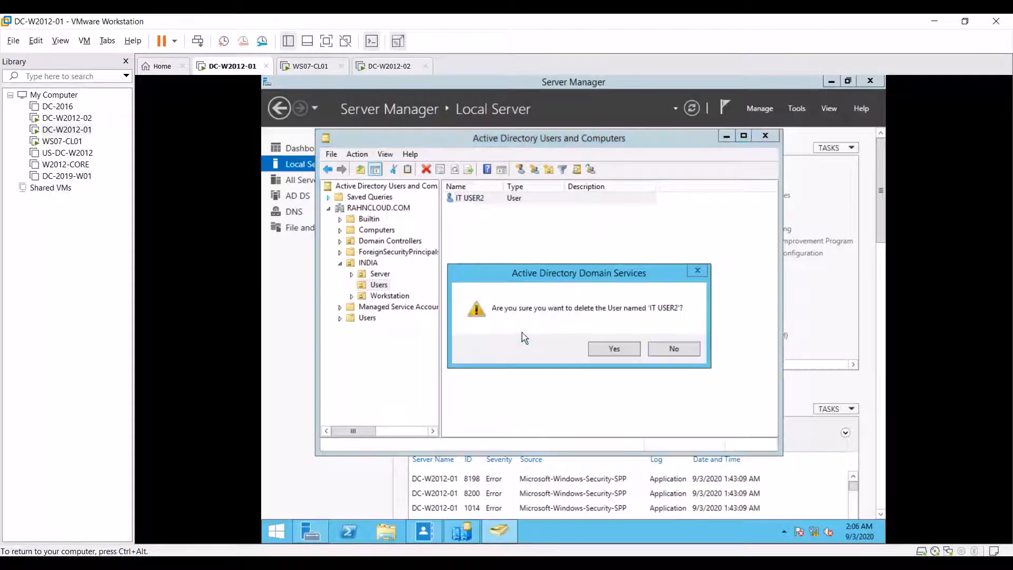
{"action": "left_click", "coordinate": [608, 350]}
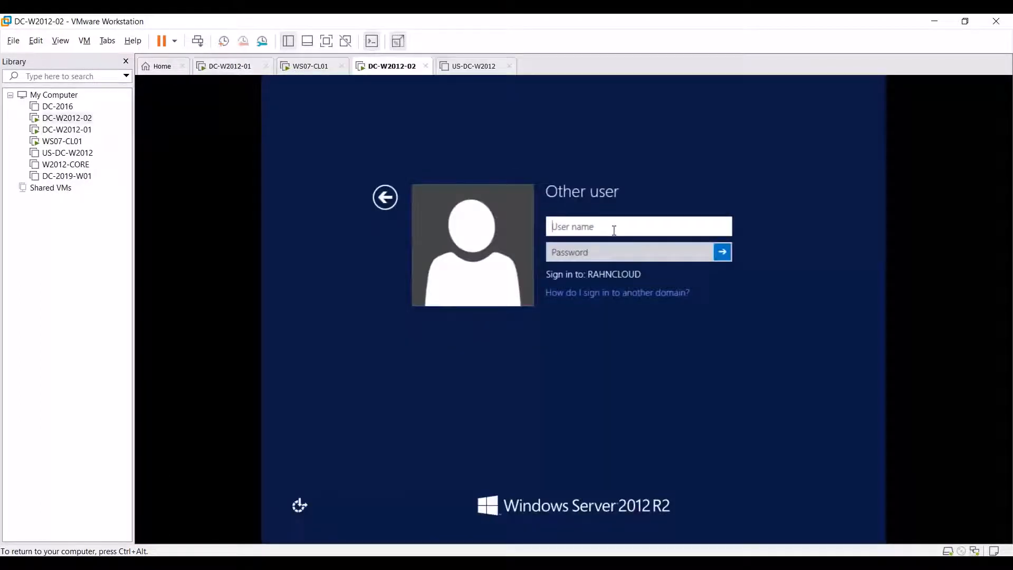
{"action": "type", "text": "lTUSER1"}
Step: Enter ITUSER1's password and attempt to sign in to DC-W2012-02
{"action": "key", "text": "Tab"}
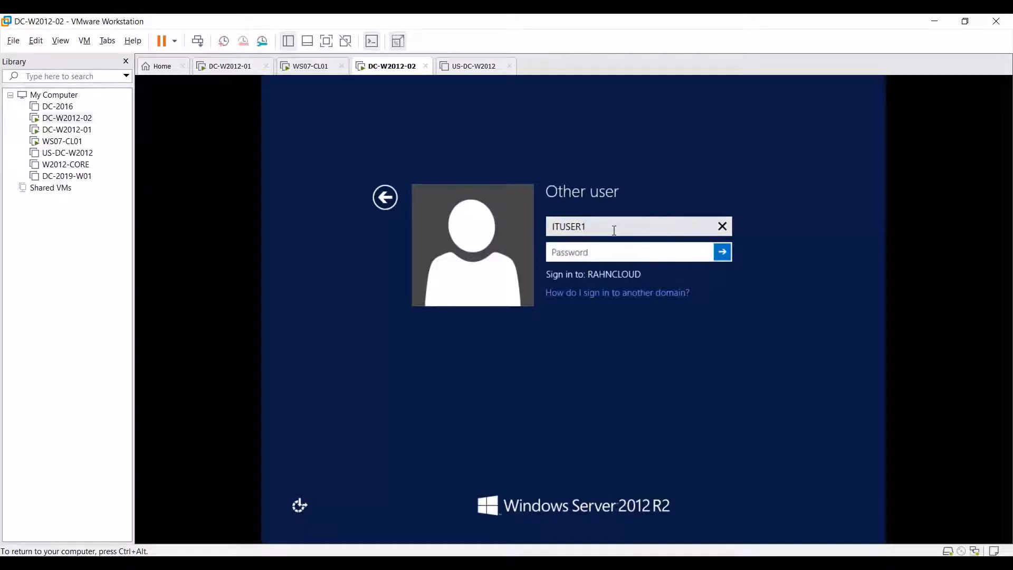
{"action": "type", "text": "Pa"}
{"action": "key", "text": "Return"}
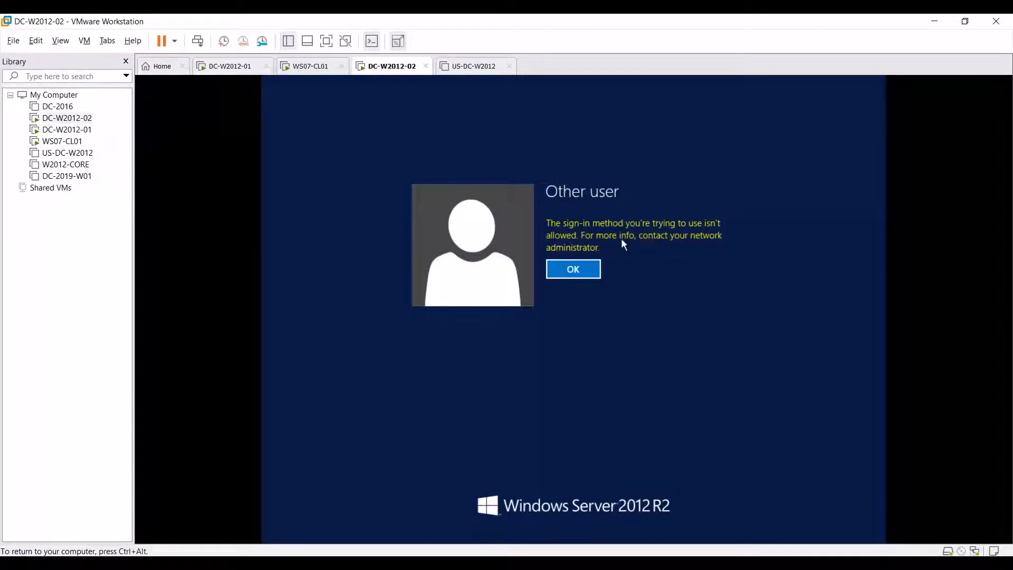
Step: Dismiss the sign-in not allowed message and switch back to DC-W2012-01
{"action": "left_click", "coordinate": [573, 273]}
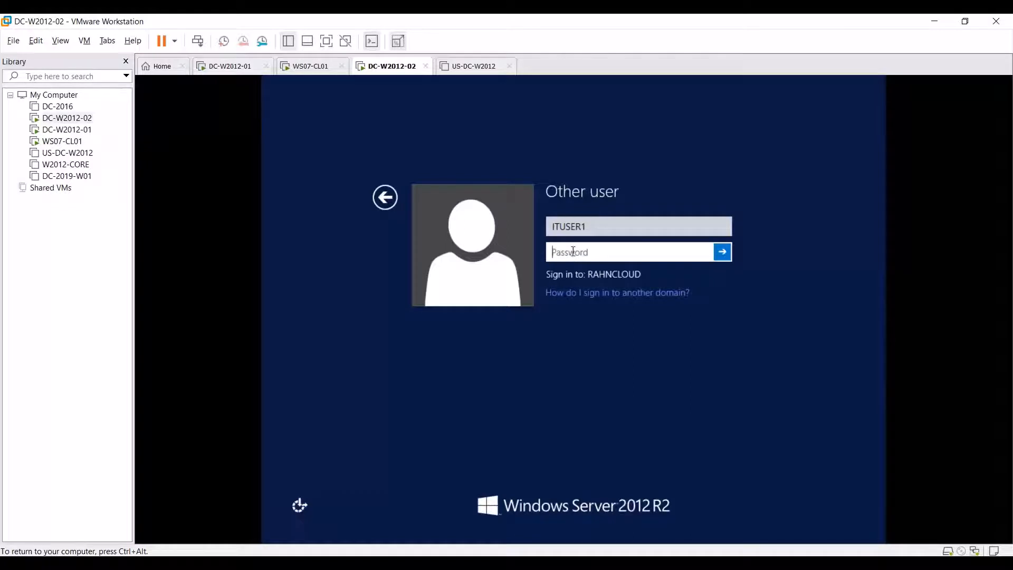
{"action": "key", "text": "ctrl+alt"}
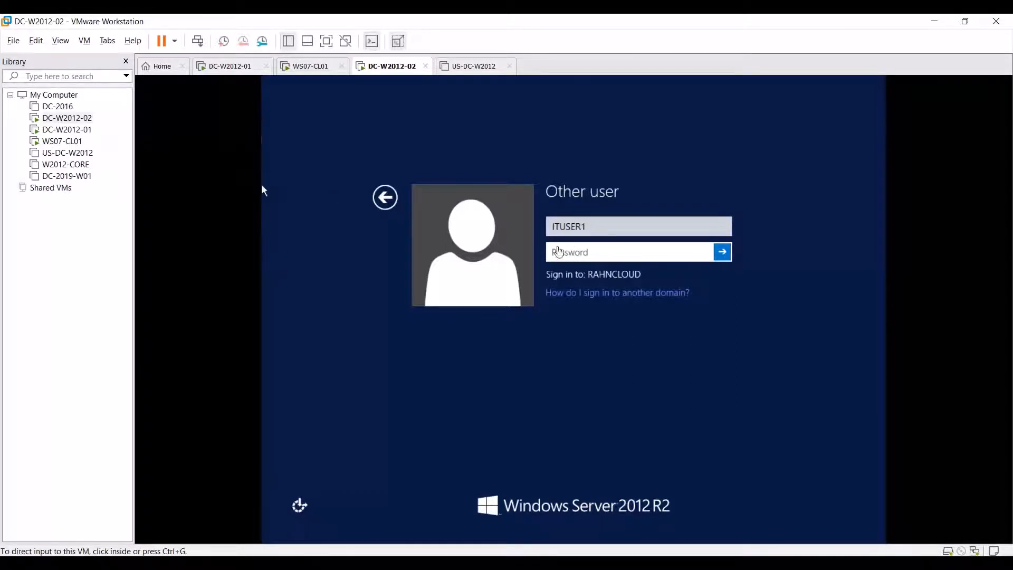
{"action": "left_click", "coordinate": [60, 129]}
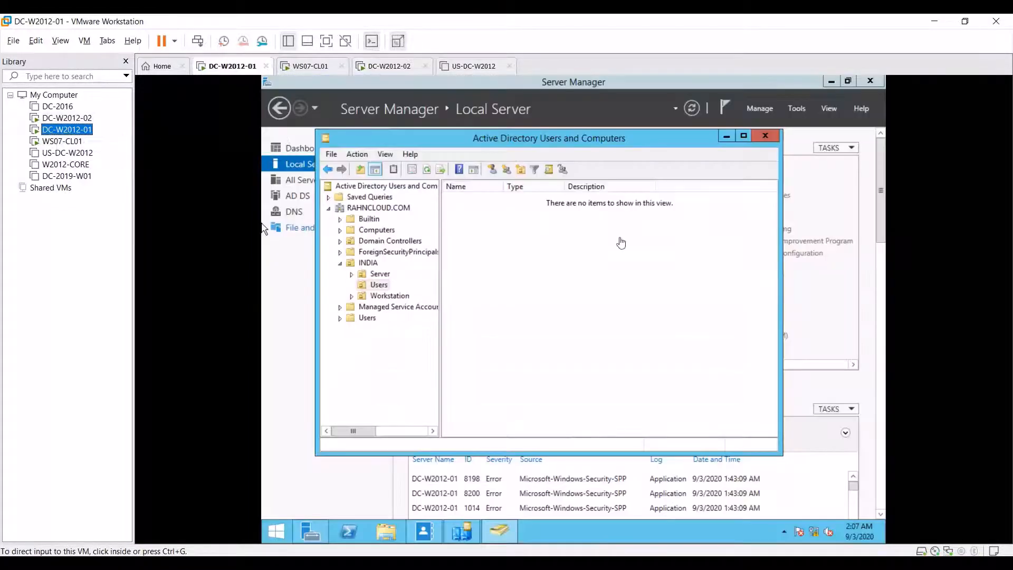
Step: Open Deleted Objects in Administrative Center, clear the ITUSER1 filter, and refresh the list
{"action": "left_click", "coordinate": [424, 532]}
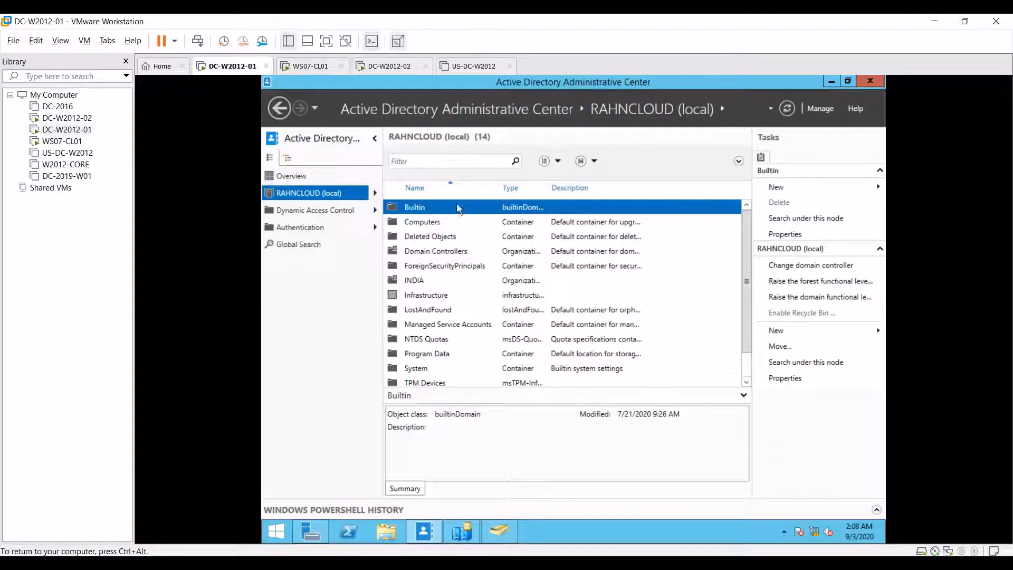
{"action": "left_click", "coordinate": [438, 236]}
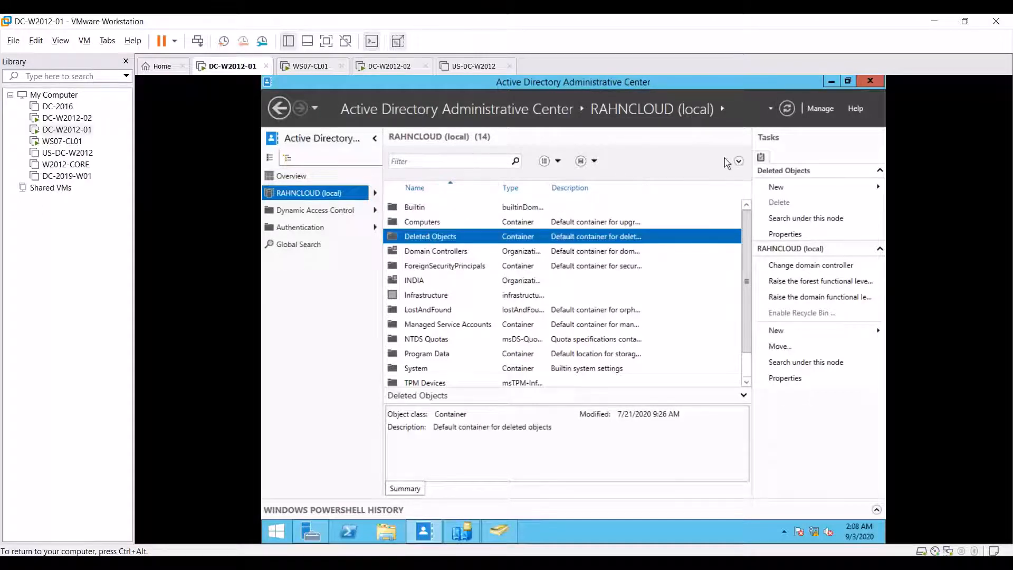
{"action": "double_click", "coordinate": [442, 237]}
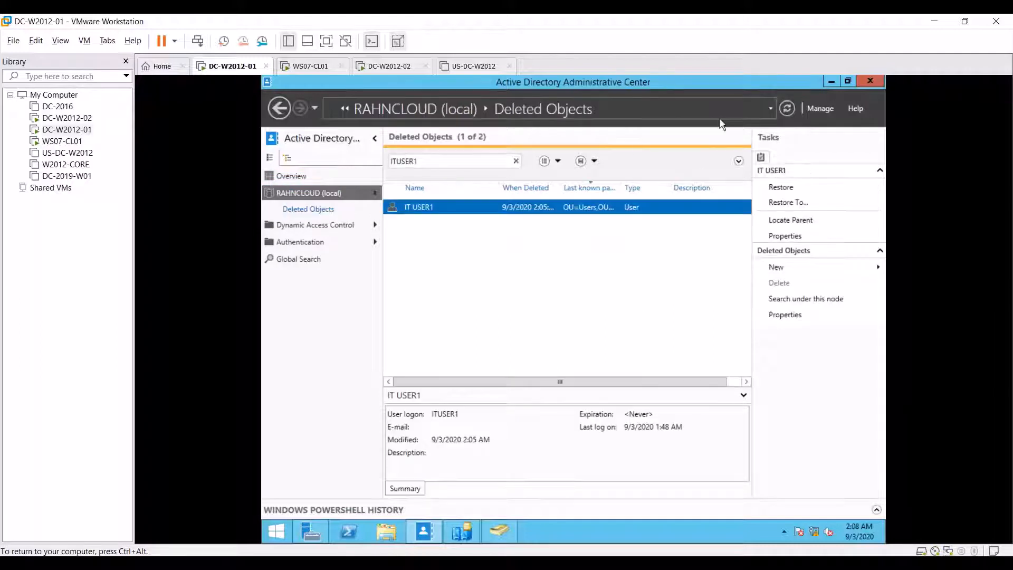
{"action": "left_click", "coordinate": [517, 163]}
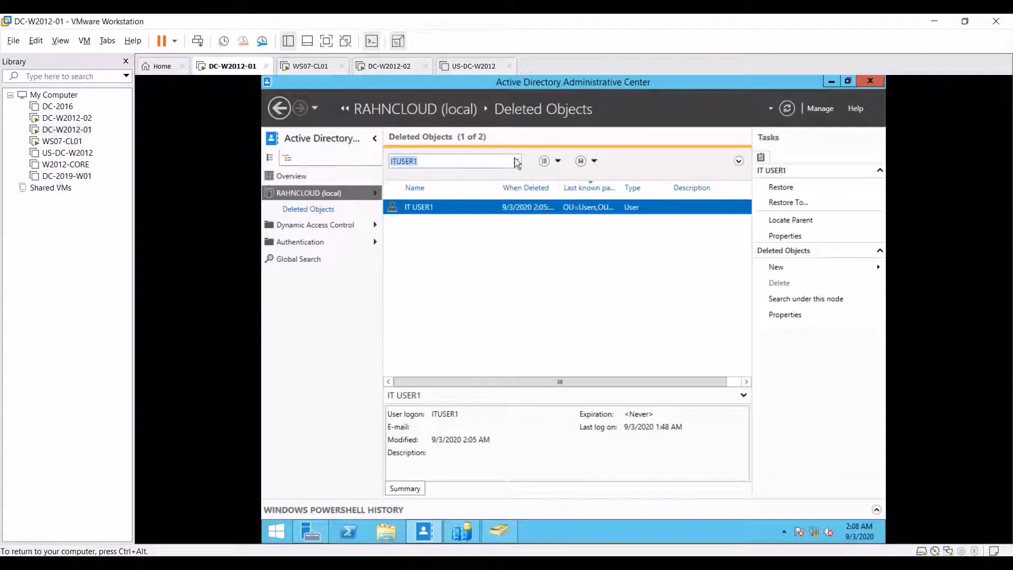
{"action": "left_click", "coordinate": [517, 161]}
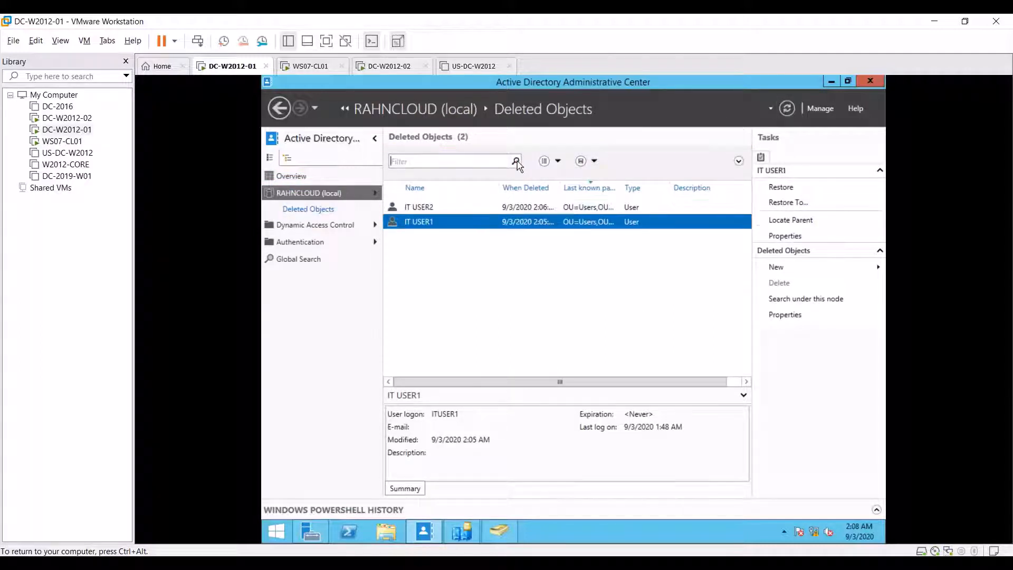
{"action": "left_click", "coordinate": [787, 107]}
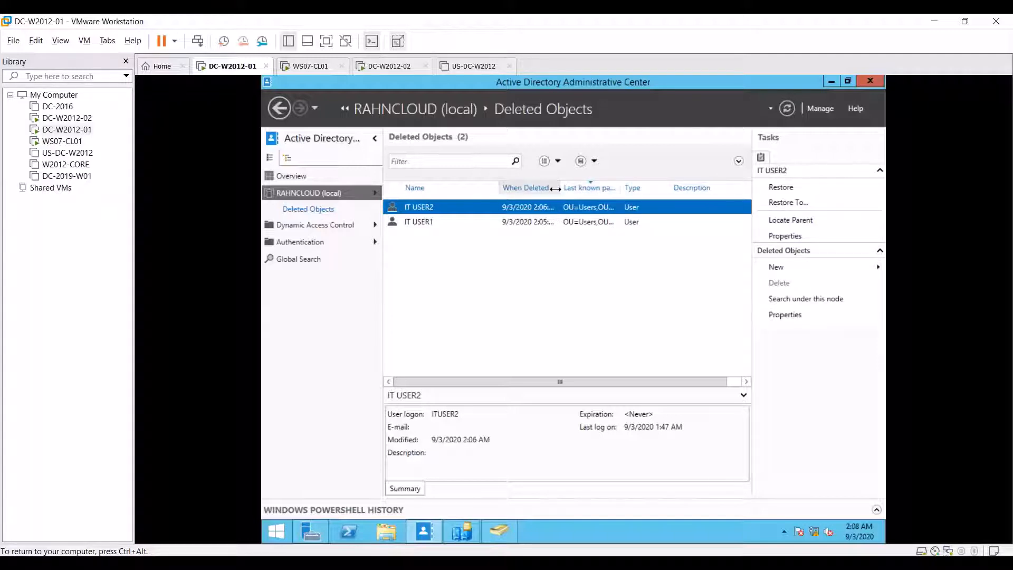
Step: Widen When Deleted to full timestamps and compare deleted IT USER1 and IT USER2
{"action": "left_click_drag", "start_coordinate": [555, 188], "coordinate": [578, 188]}
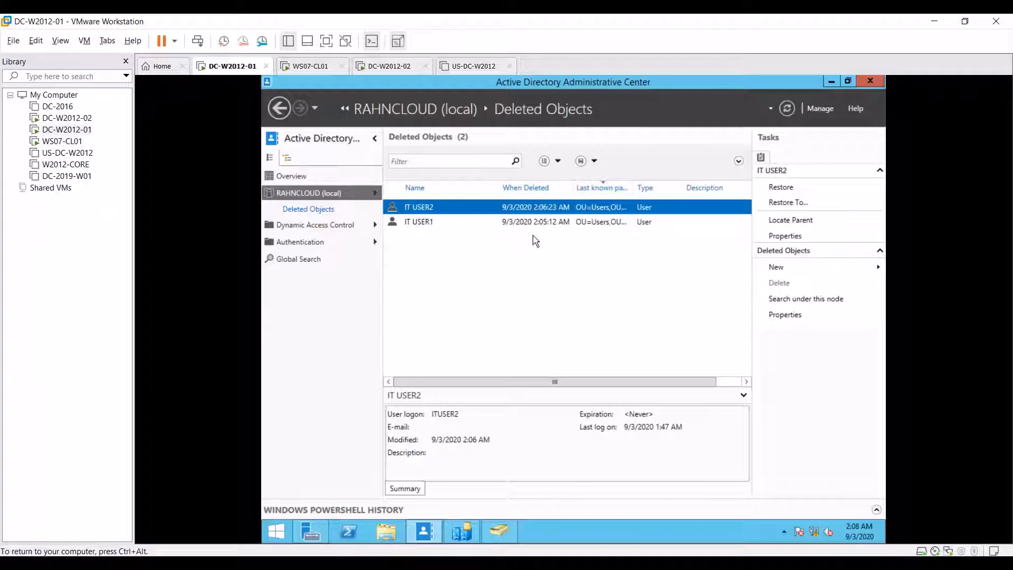
{"action": "left_click", "coordinate": [477, 222]}
{"action": "left_click", "coordinate": [506, 211]}
{"action": "left_click", "coordinate": [484, 221]}
{"action": "left_click", "coordinate": [528, 208]}
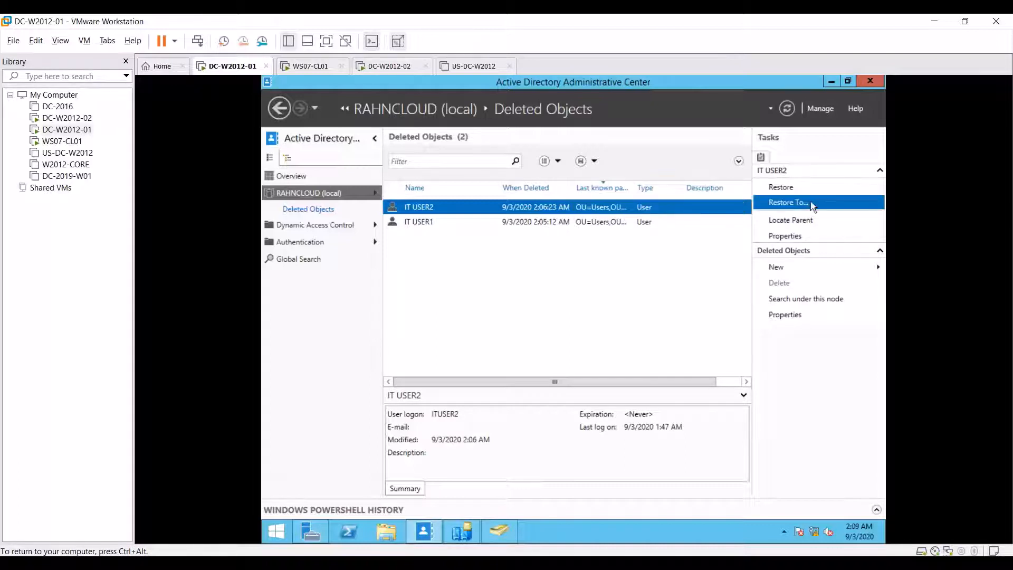
Step: Restore IT USER2 to its original location, then try restoring IT USER1 to INDIA\Users
{"action": "left_click", "coordinate": [789, 190]}
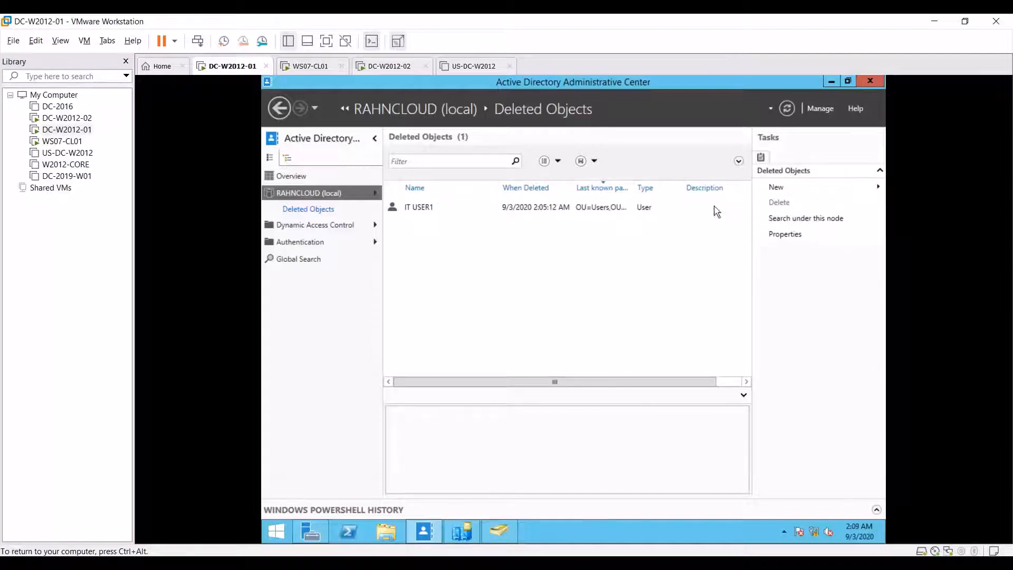
{"action": "left_click", "coordinate": [584, 212]}
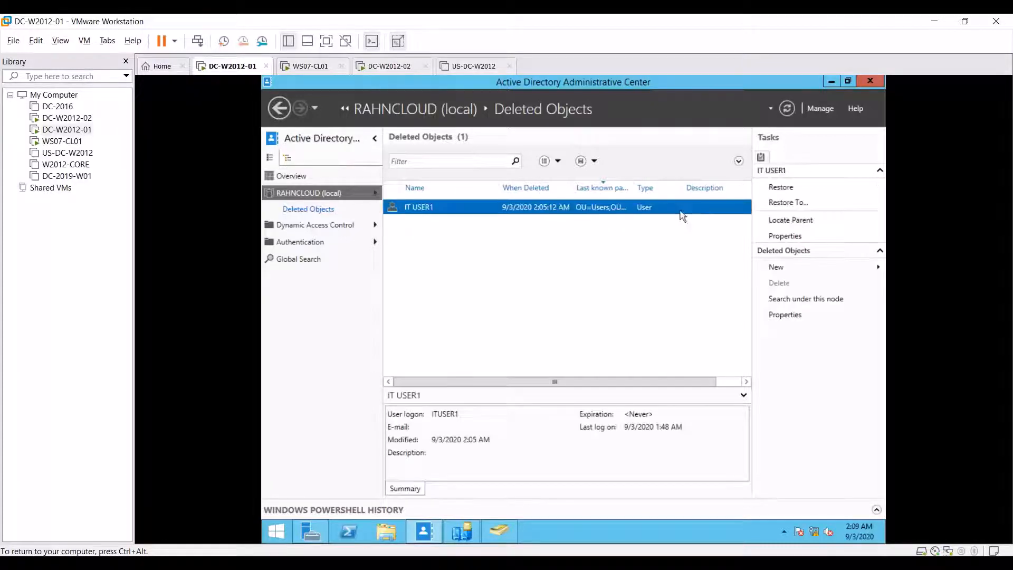
{"action": "left_click", "coordinate": [781, 204]}
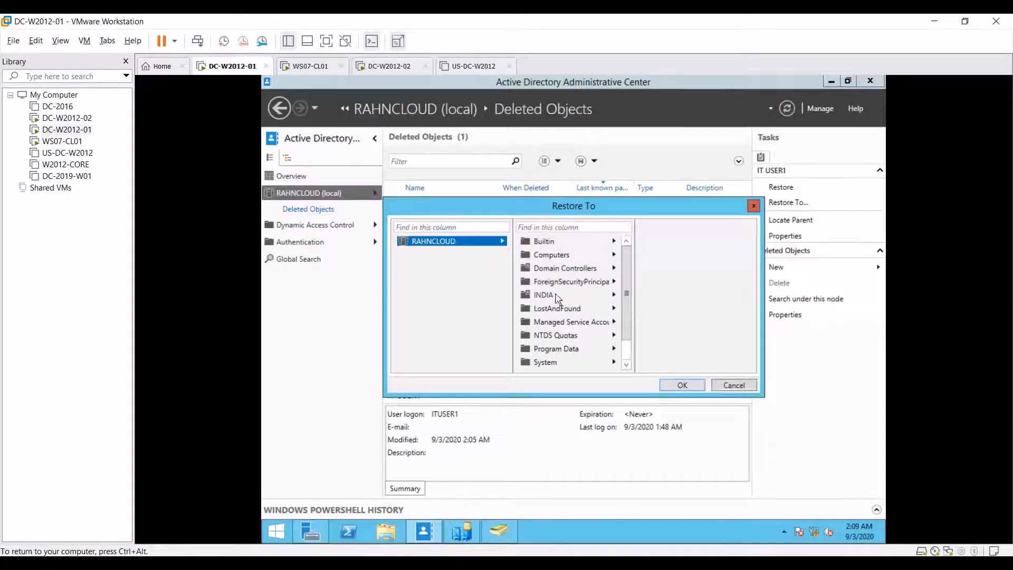
{"action": "left_click", "coordinate": [614, 295]}
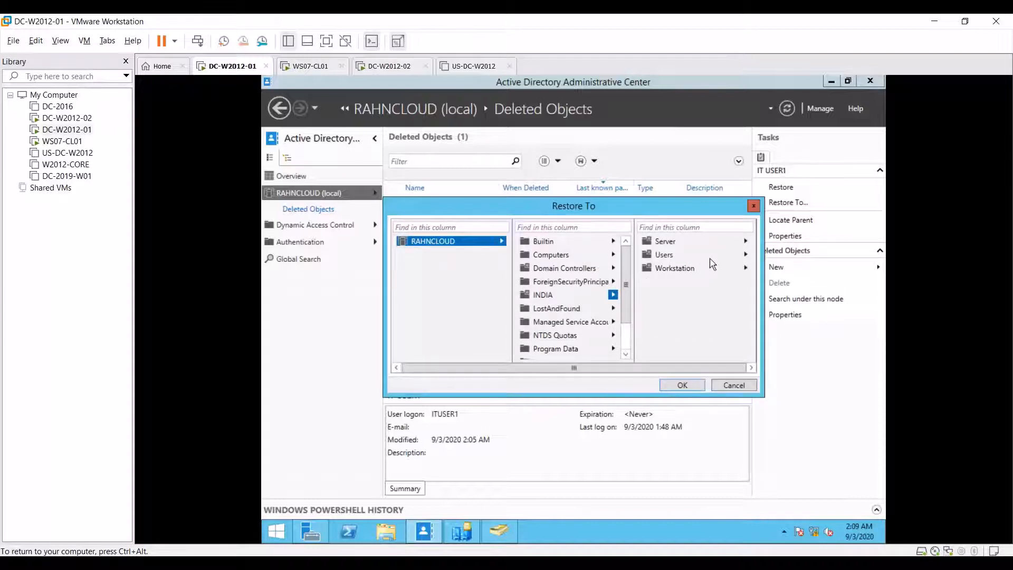
{"action": "left_click", "coordinate": [745, 256]}
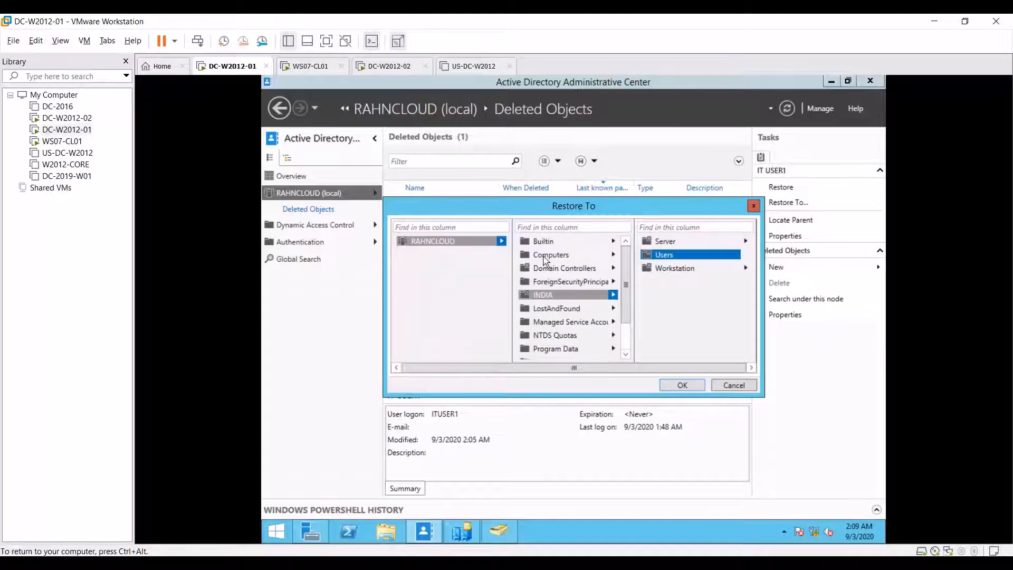
{"action": "left_click", "coordinate": [754, 206]}
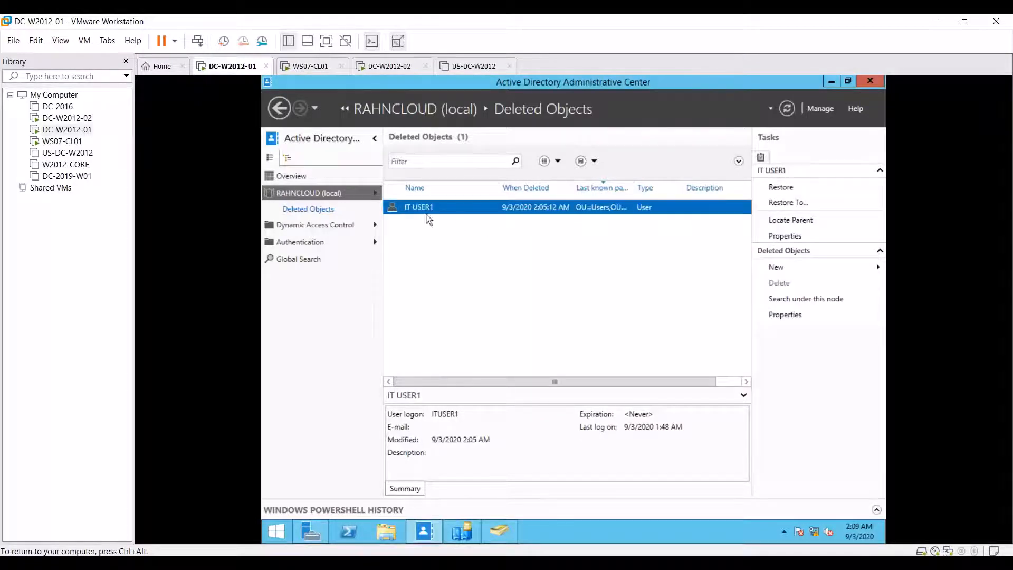
Step: Refresh INDIA\Users in Active Directory Users and Computers to confirm IT USER2 is back
{"action": "left_click", "coordinate": [488, 538]}
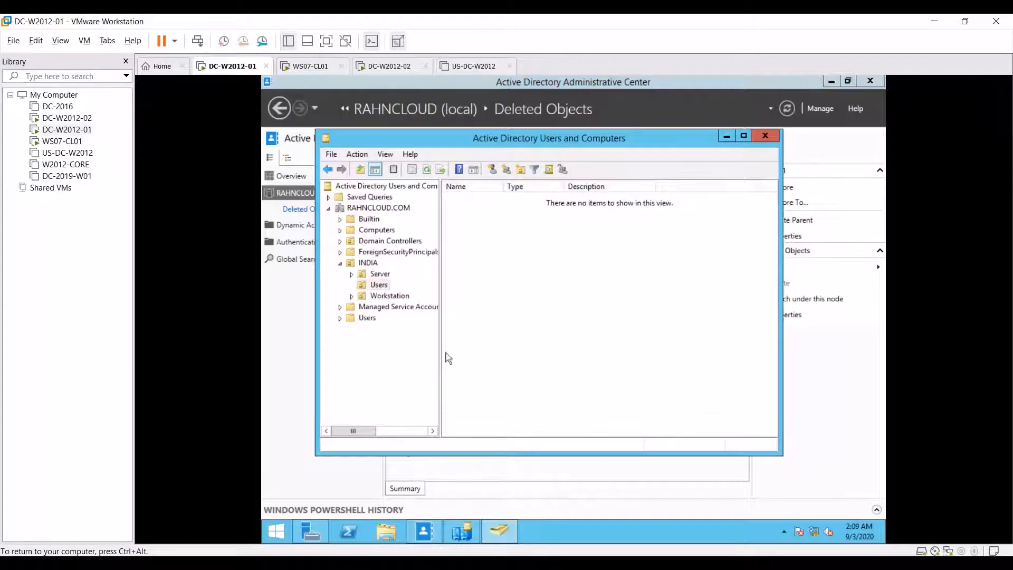
{"action": "left_click", "coordinate": [380, 277]}
{"action": "left_click", "coordinate": [379, 287]}
{"action": "left_click", "coordinate": [379, 290]}
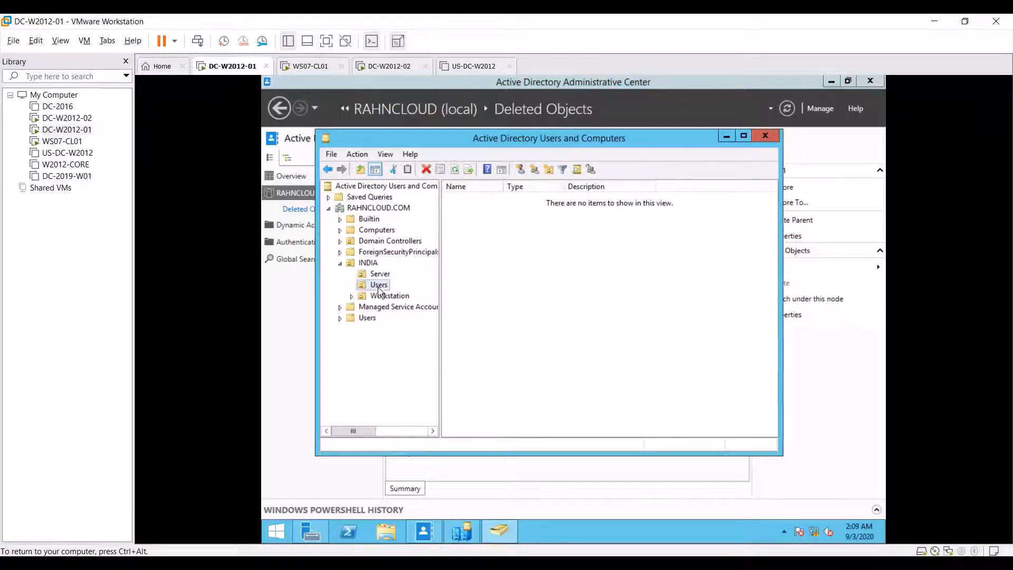
{"action": "left_click", "coordinate": [454, 170]}
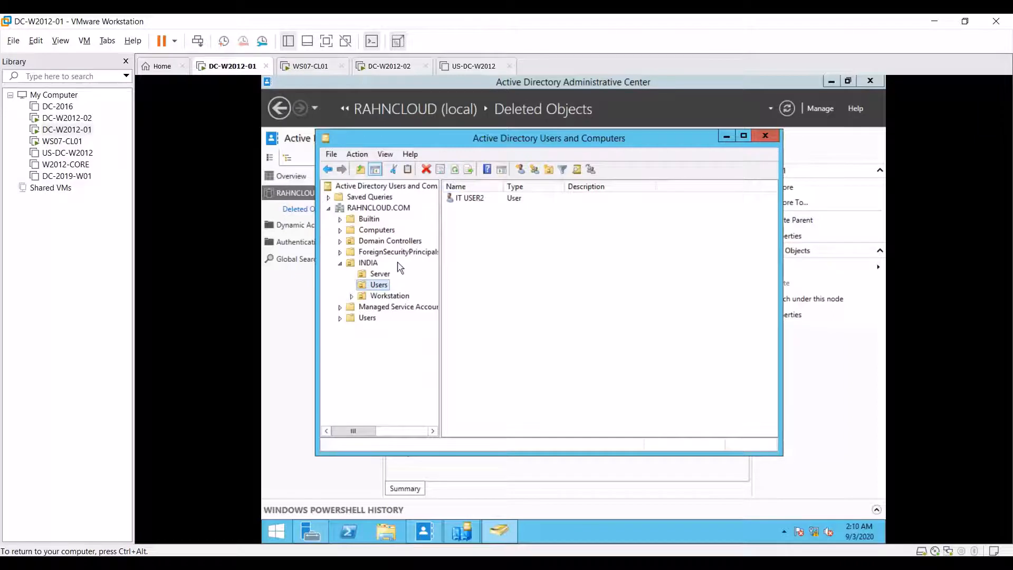
{"action": "left_click", "coordinate": [471, 201]}
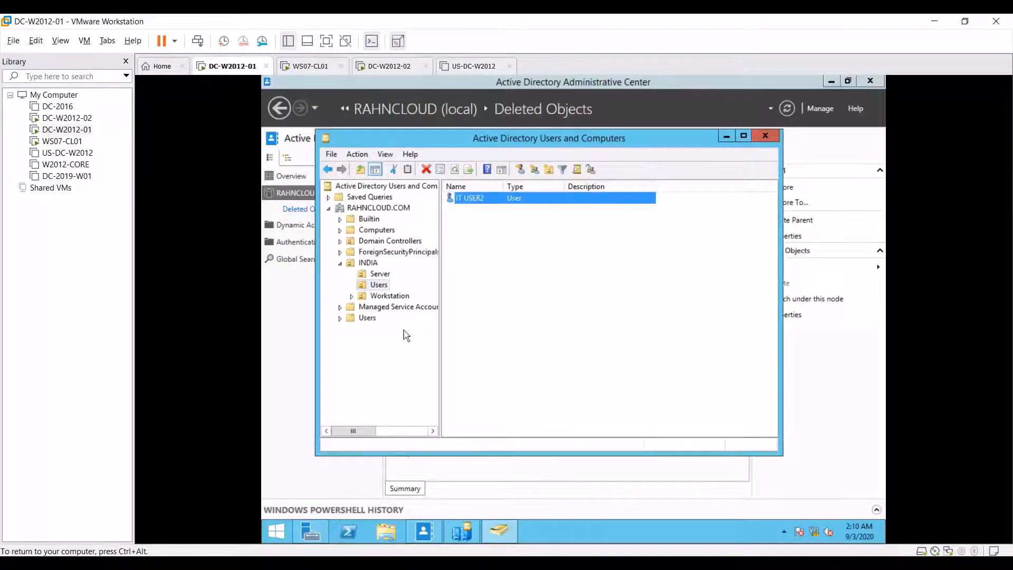
Step: Restore IT USER1 into INDIA\Users via Restore To, then open INDIA\Users
{"action": "left_click", "coordinate": [438, 470]}
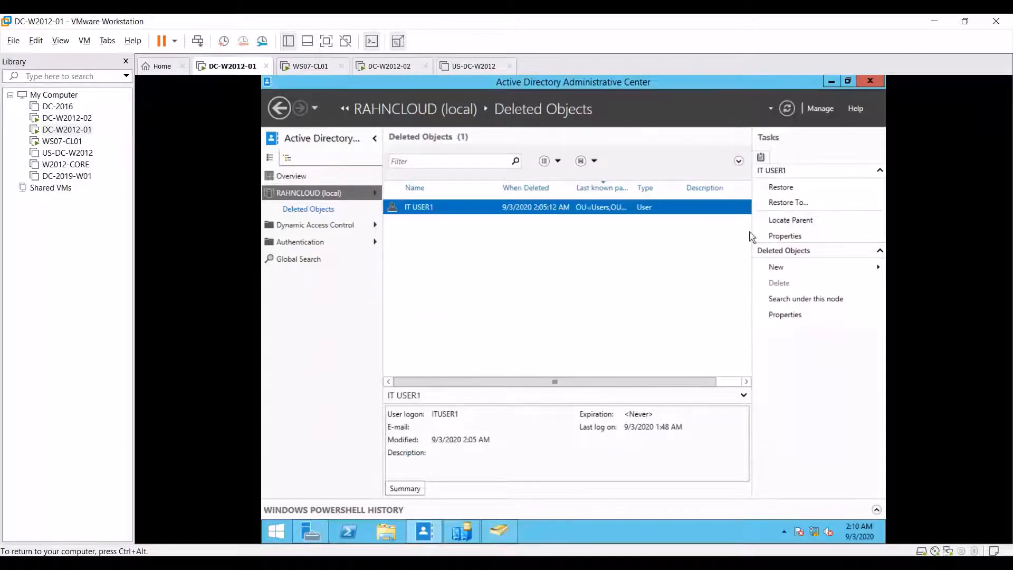
{"action": "left_click", "coordinate": [785, 193]}
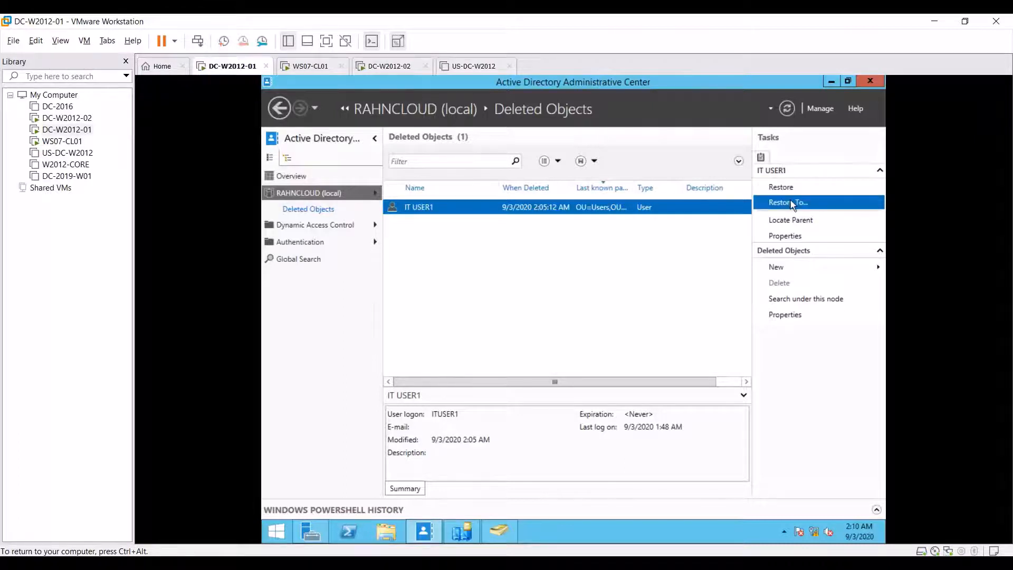
{"action": "left_click", "coordinate": [791, 204]}
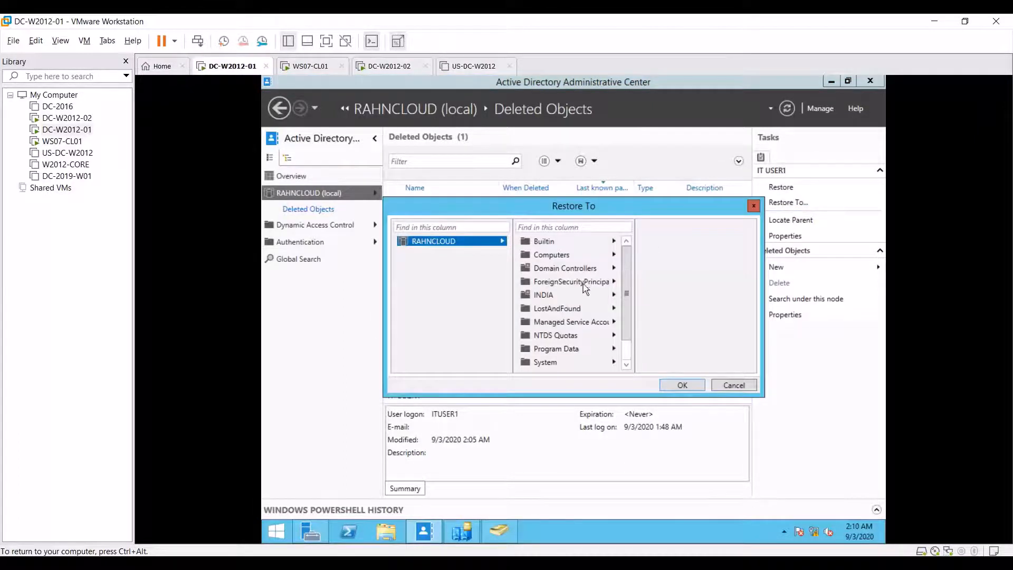
{"action": "left_click", "coordinate": [596, 297]}
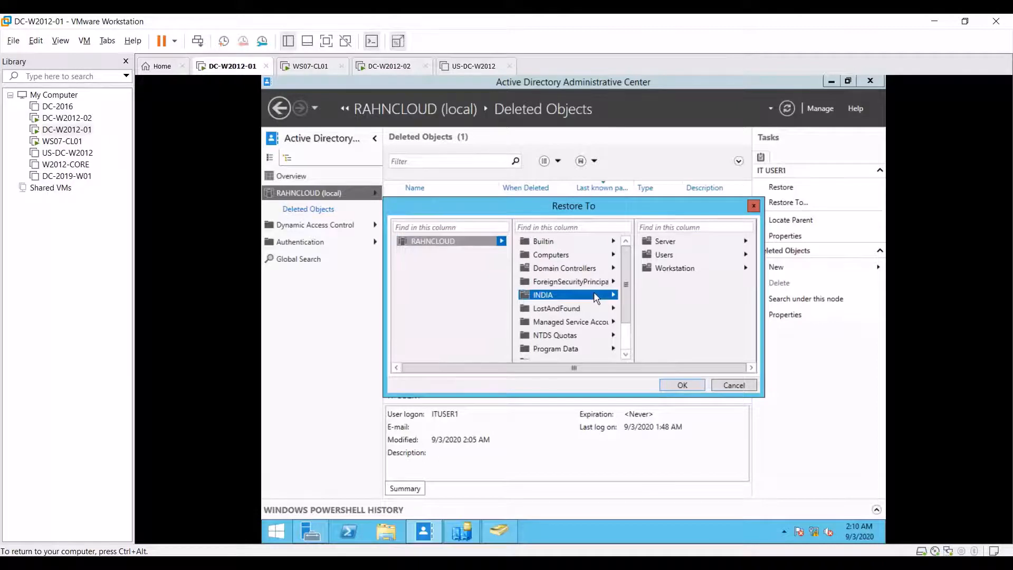
{"action": "left_click", "coordinate": [703, 256]}
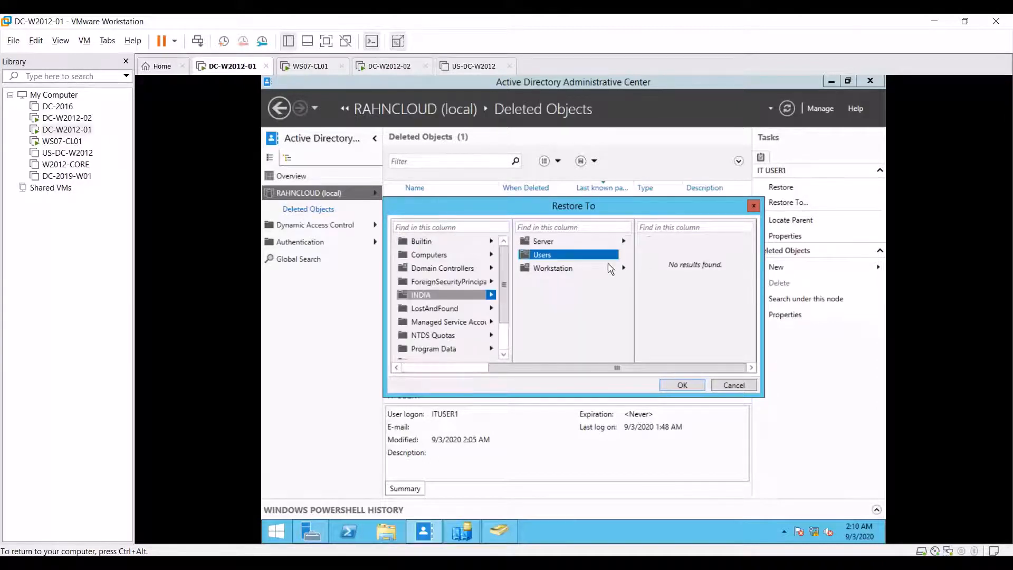
{"action": "left_click", "coordinate": [738, 386]}
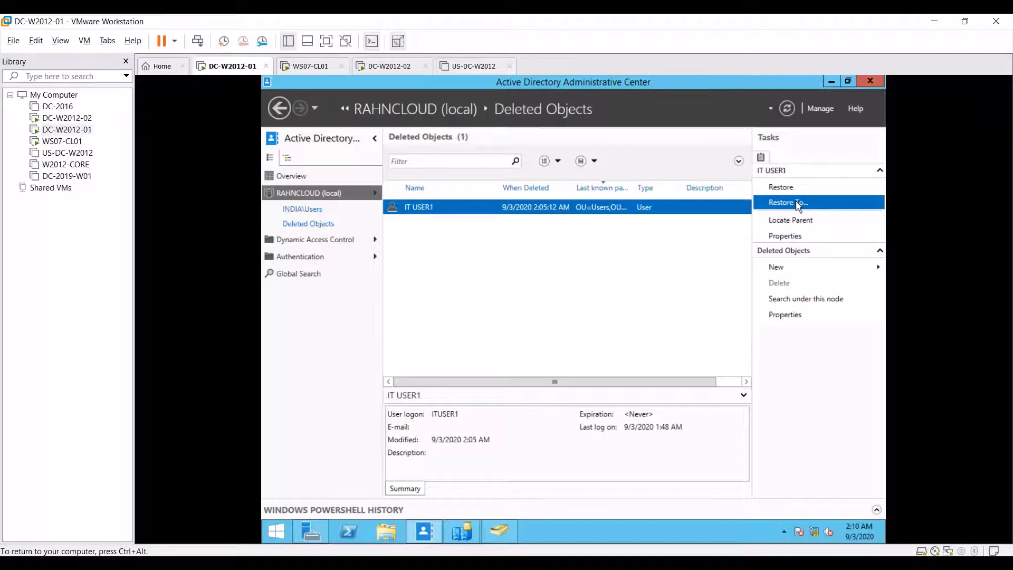
{"action": "left_click", "coordinate": [797, 203]}
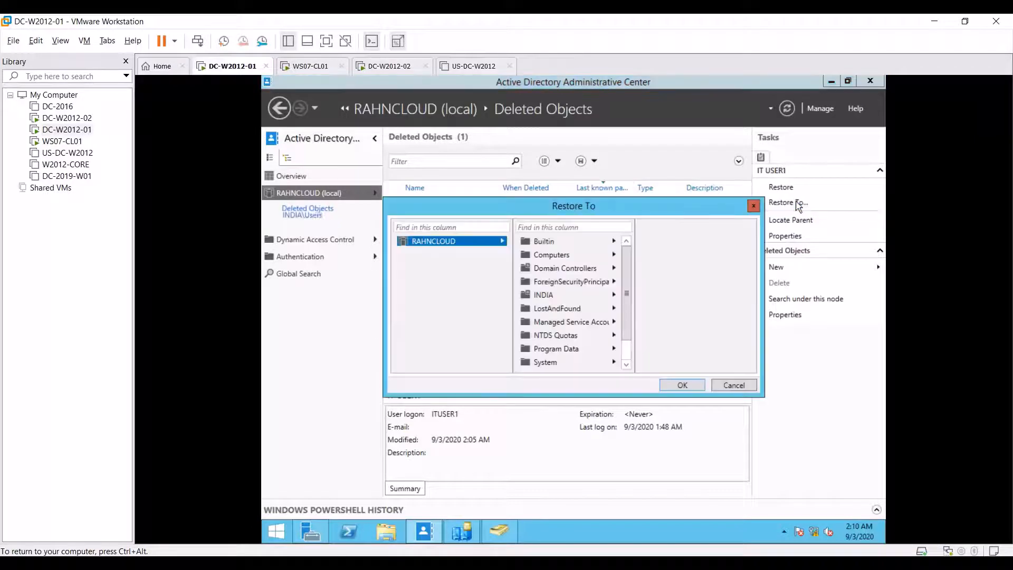
{"action": "left_click", "coordinate": [573, 297]}
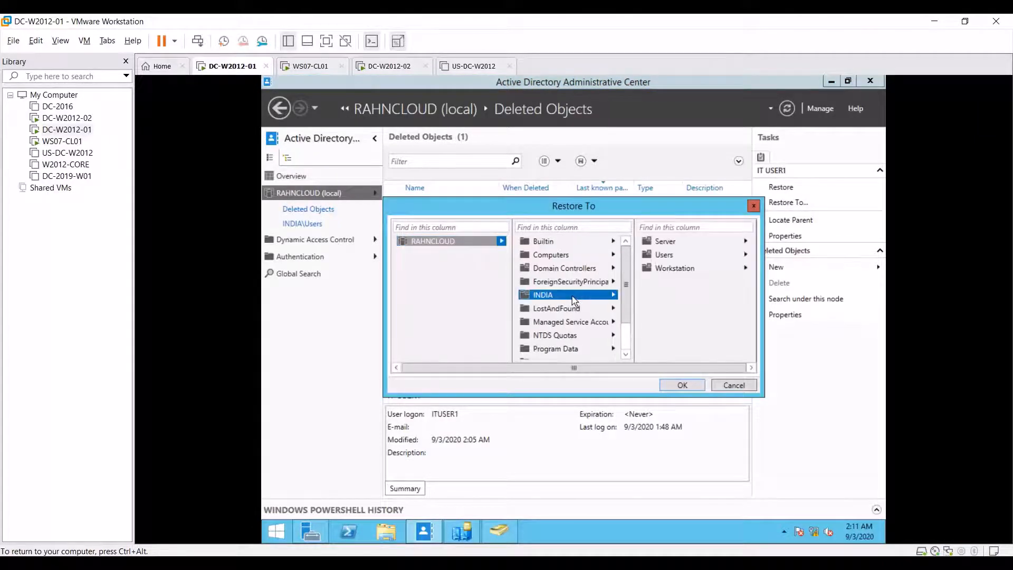
{"action": "left_click", "coordinate": [689, 258]}
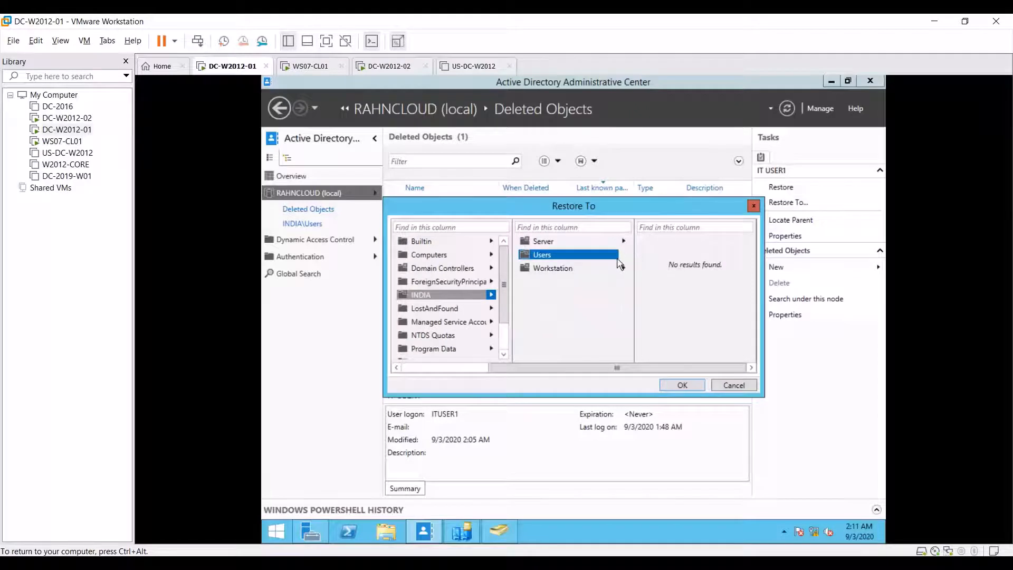
{"action": "left_click", "coordinate": [686, 384]}
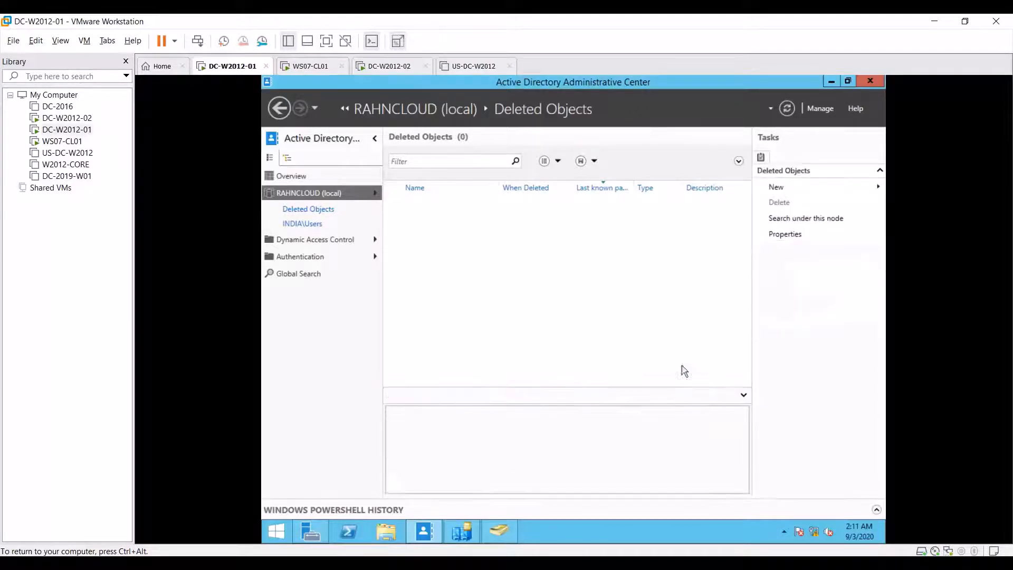
{"action": "left_click", "coordinate": [317, 225]}
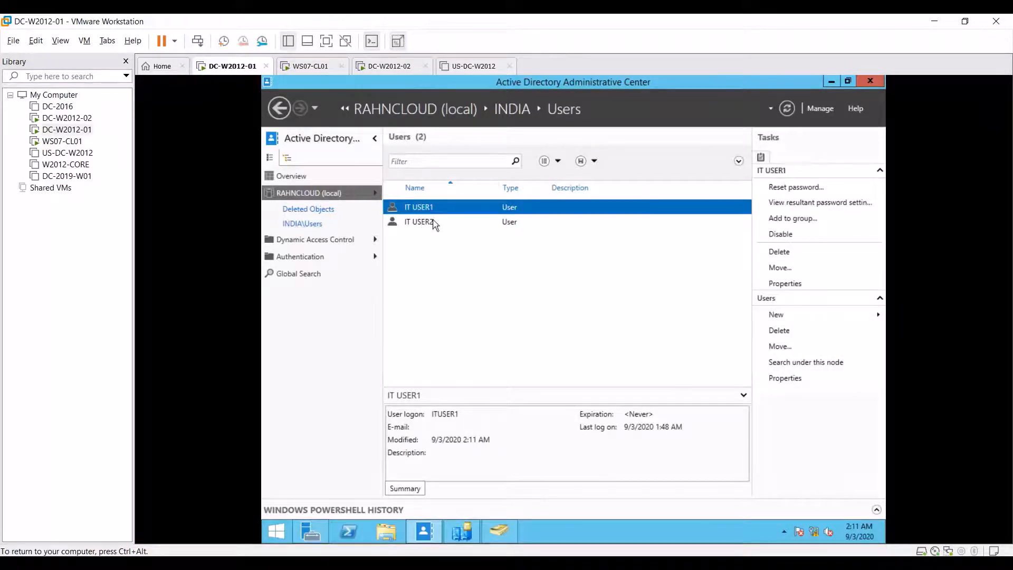
Step: Open Active Directory Users and Computers and refresh INDIA\Users to show IT USER1 and IT USER2
{"action": "left_click", "coordinate": [470, 529]}
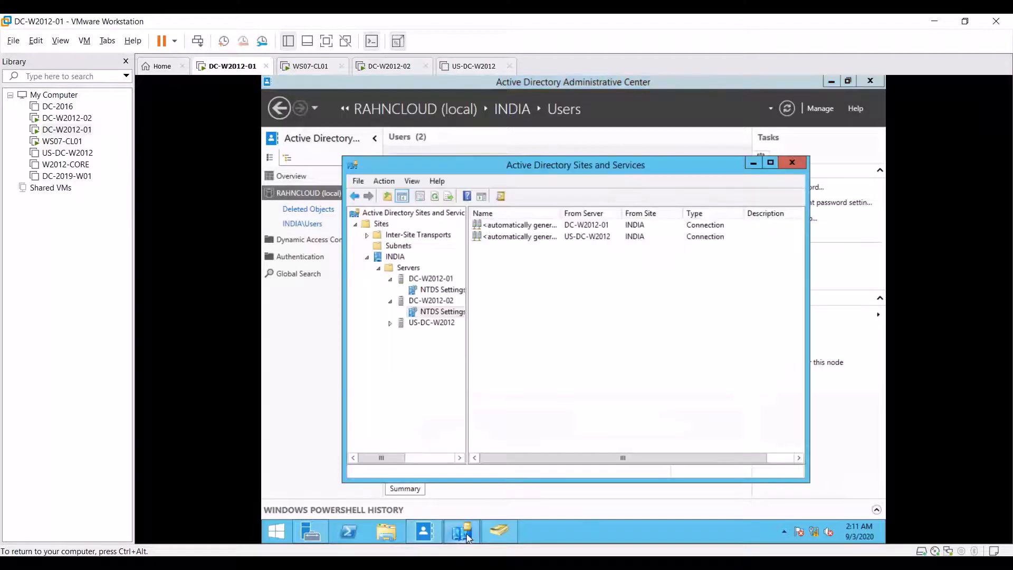
{"action": "left_click", "coordinate": [462, 531]}
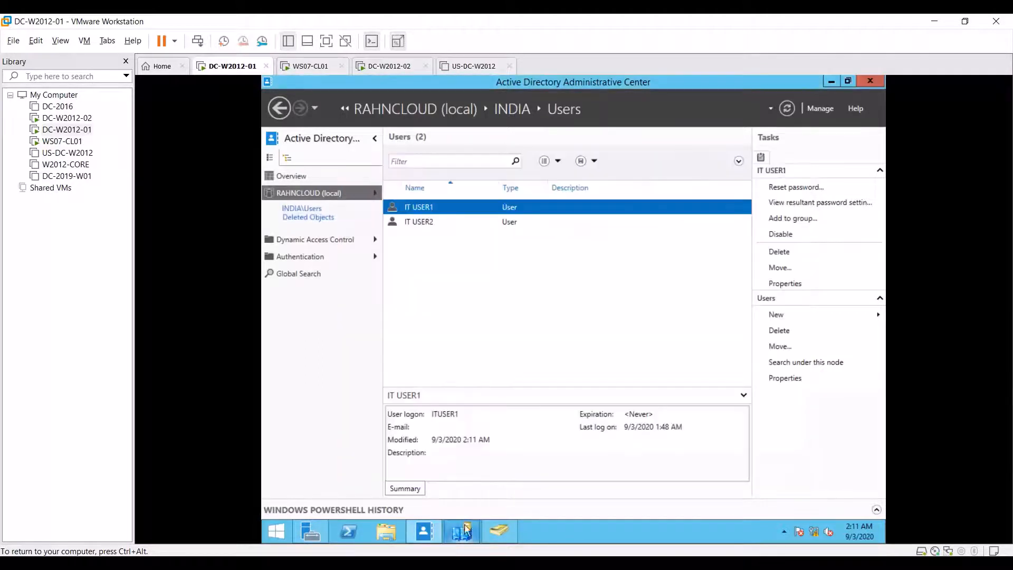
{"action": "left_click", "coordinate": [500, 531]}
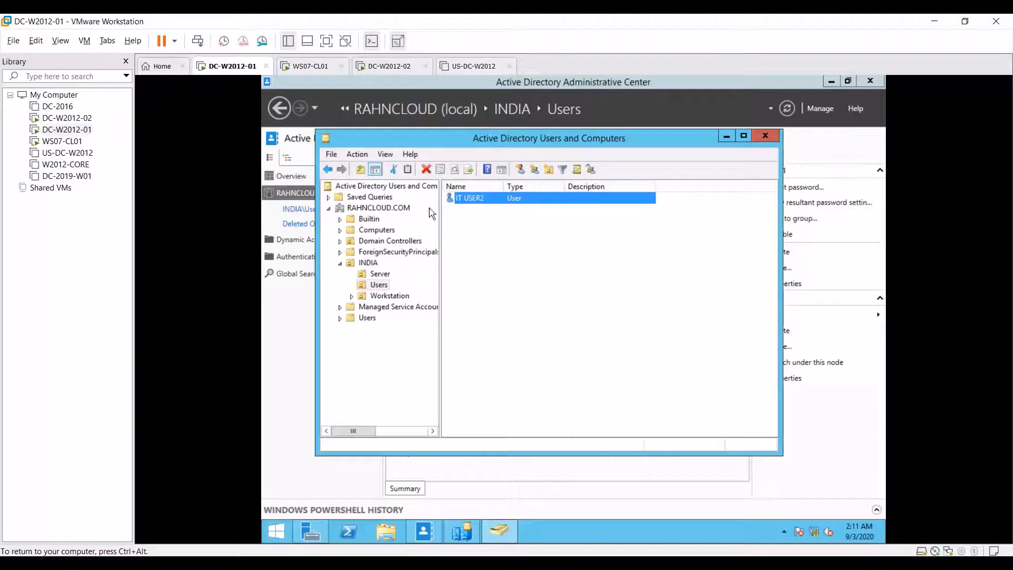
{"action": "left_click", "coordinate": [389, 296]}
{"action": "left_click", "coordinate": [387, 285]}
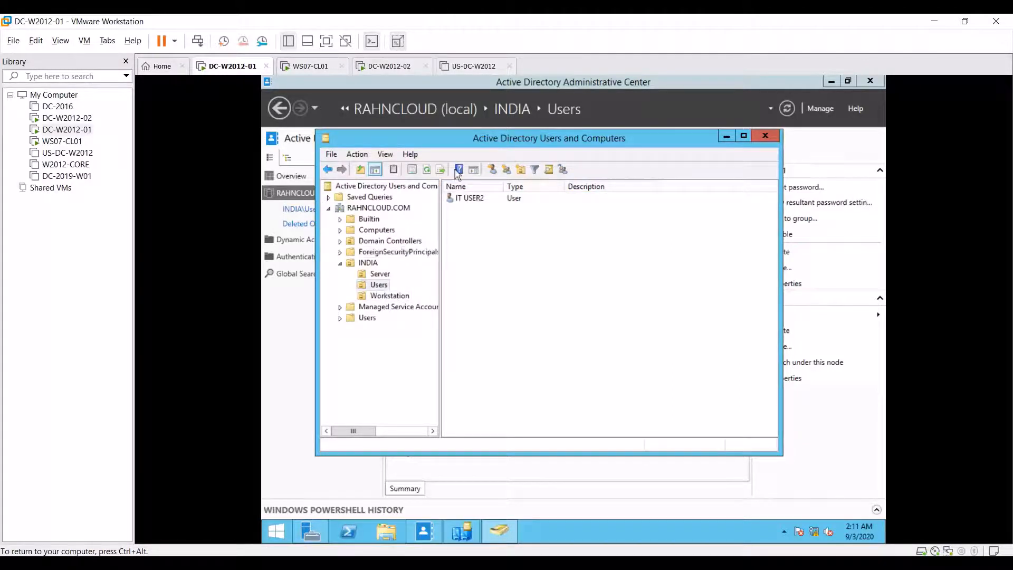
{"action": "left_click", "coordinate": [428, 169]}
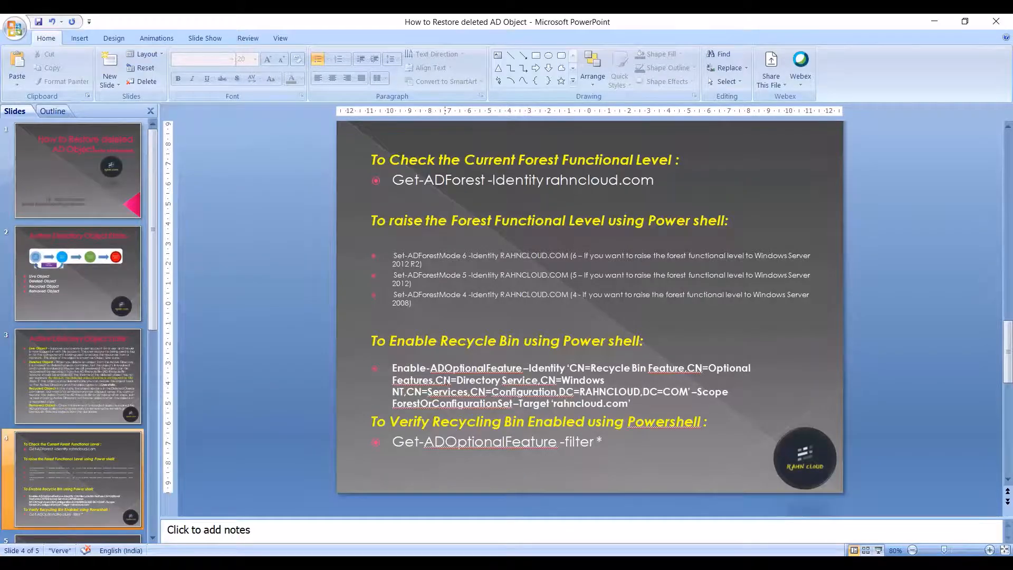
Step: Copy the Get-ADForest -Identity rahncloud.com command from slide 4 and return to the VM
{"action": "left_click", "coordinate": [419, 358]}
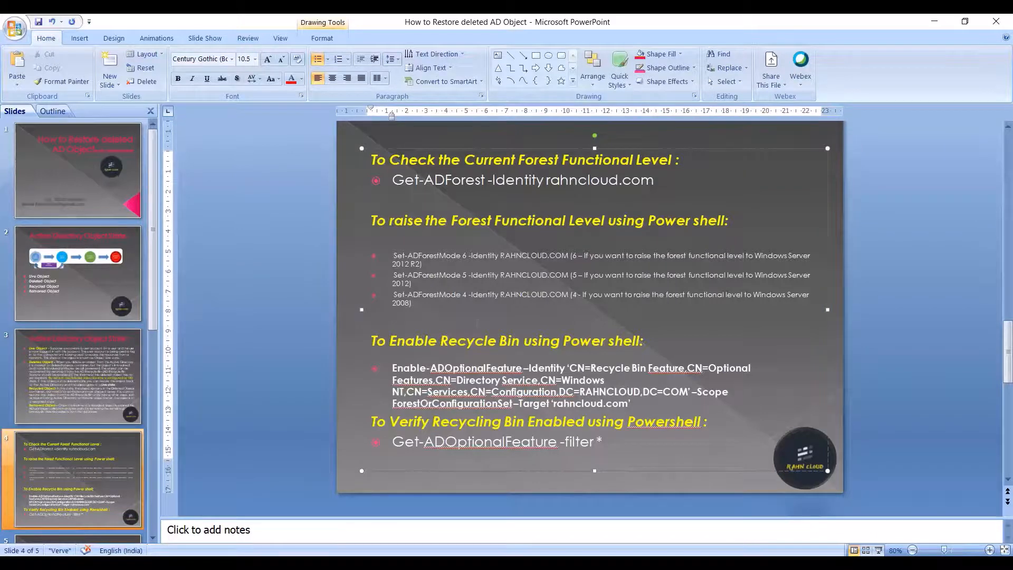
{"action": "left_click_drag", "start_coordinate": [393, 180], "coordinate": [588, 175]}
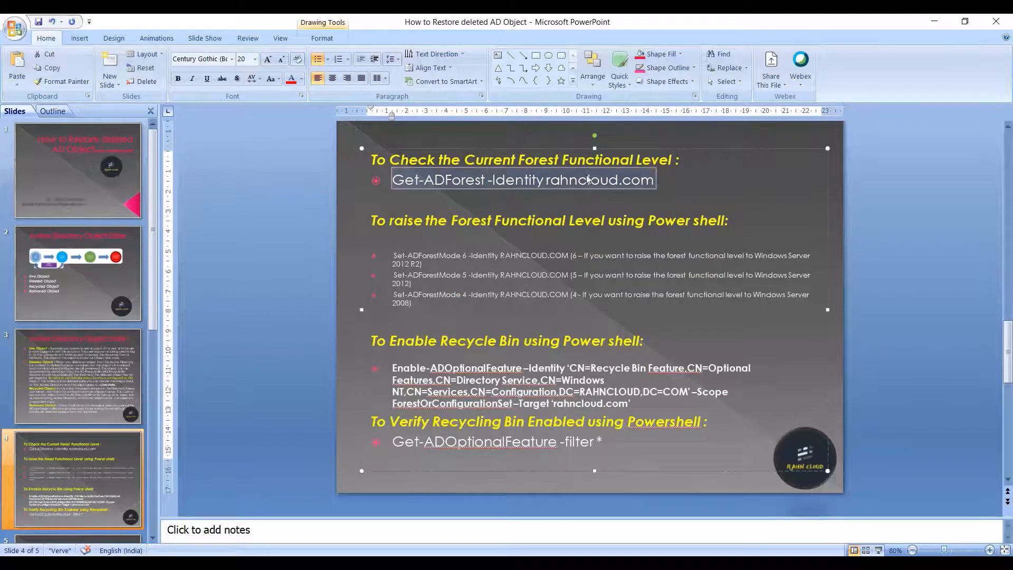
{"action": "key", "text": "alt+Tab"}
{"action": "key", "text": "ctrl+alt"}
{"action": "left_click", "coordinate": [60, 41]}
Step: Paste and run Get-ADForest -Identity rahncloud.com, highlighting the ForestMode value Windows2012R2Forest
{"action": "mouse_move", "coordinate": [37, 41]}
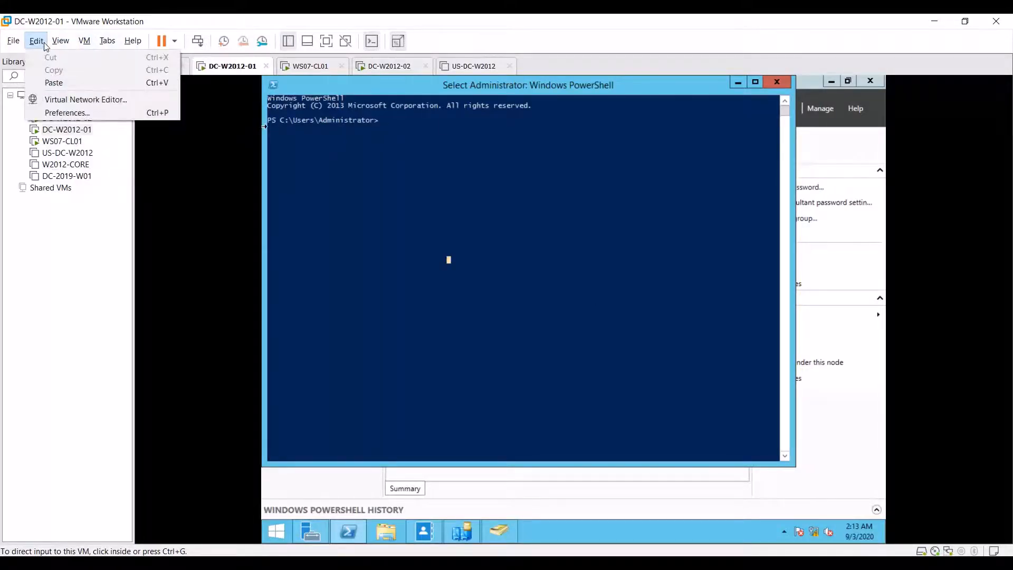
{"action": "left_click", "coordinate": [54, 83]}
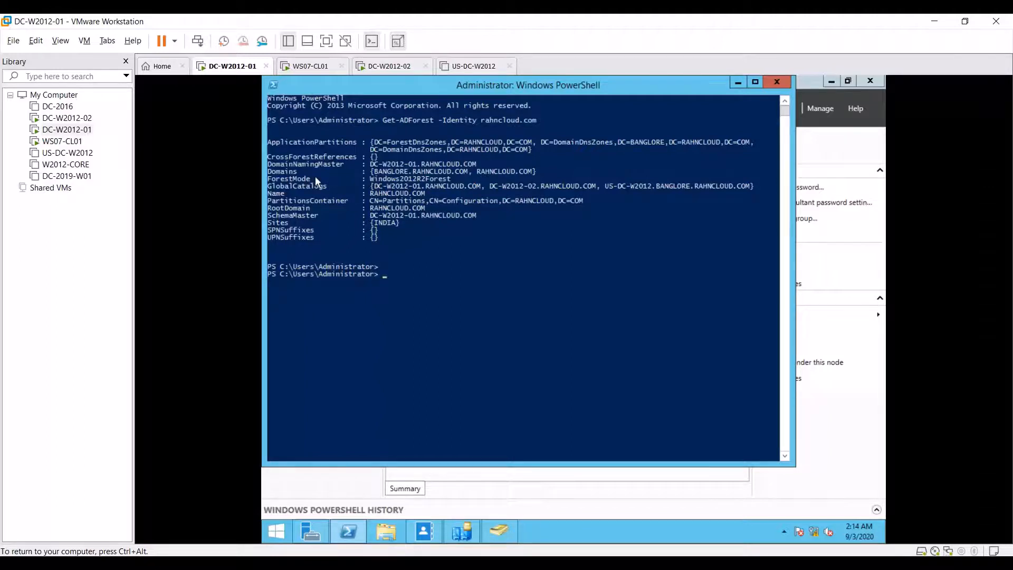
{"action": "left_click_drag", "start_coordinate": [367, 179], "coordinate": [458, 181]}
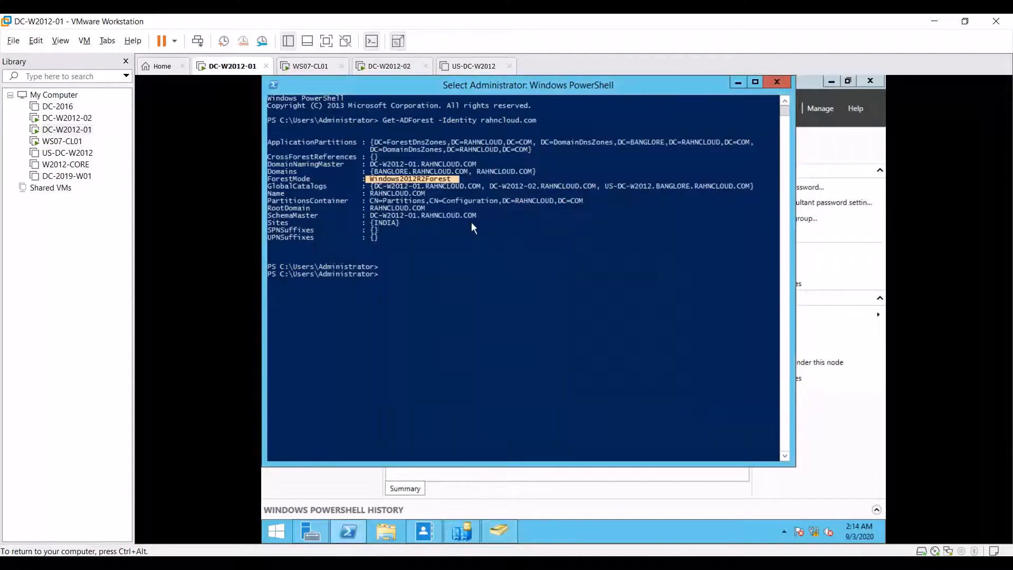
Step: Select the Get-ADOptionalFeature -filter * command on slide 4
{"action": "left_click", "coordinate": [553, 563]}
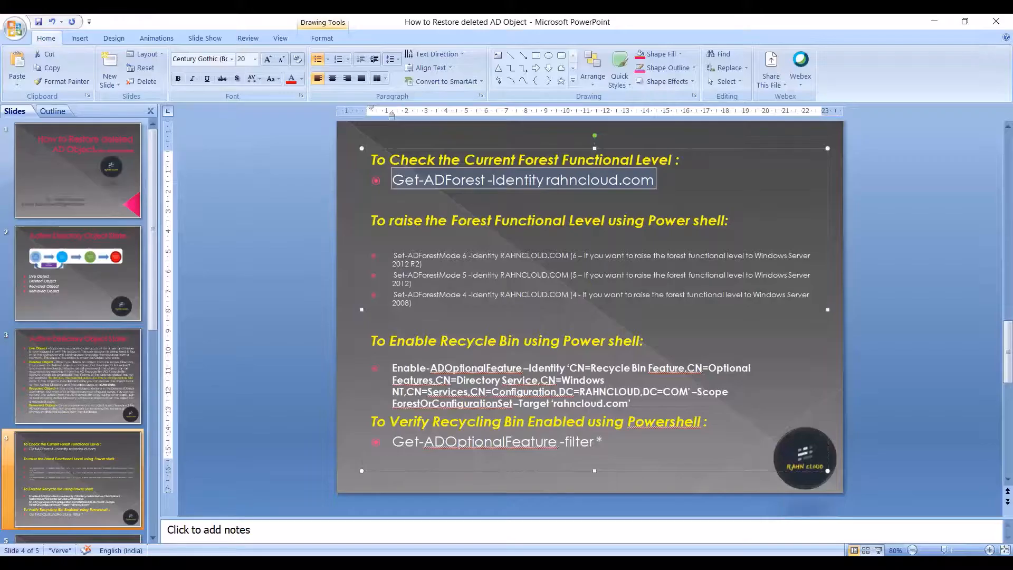
{"action": "left_click", "coordinate": [509, 478]}
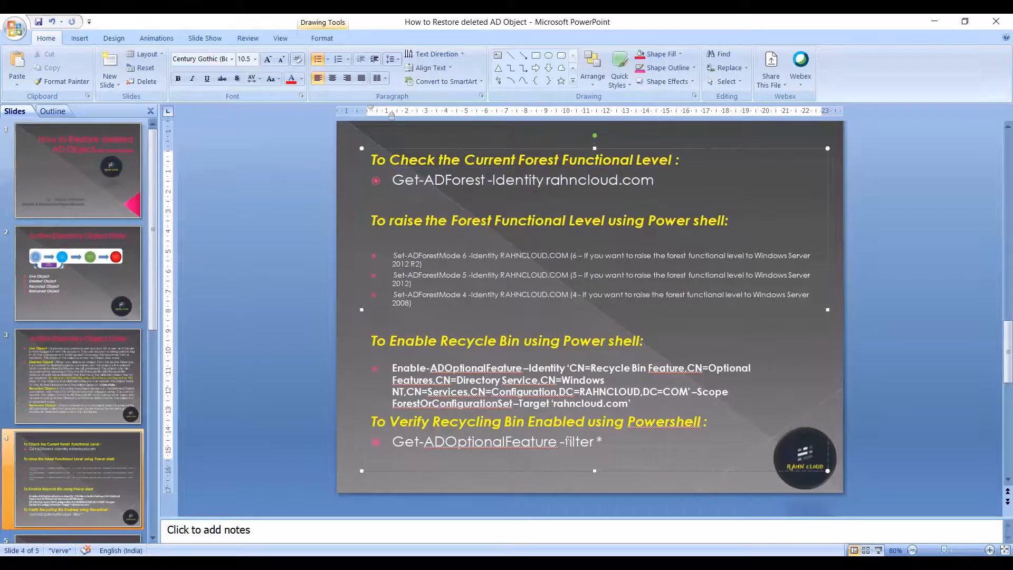
{"action": "triple_click", "coordinate": [566, 441]}
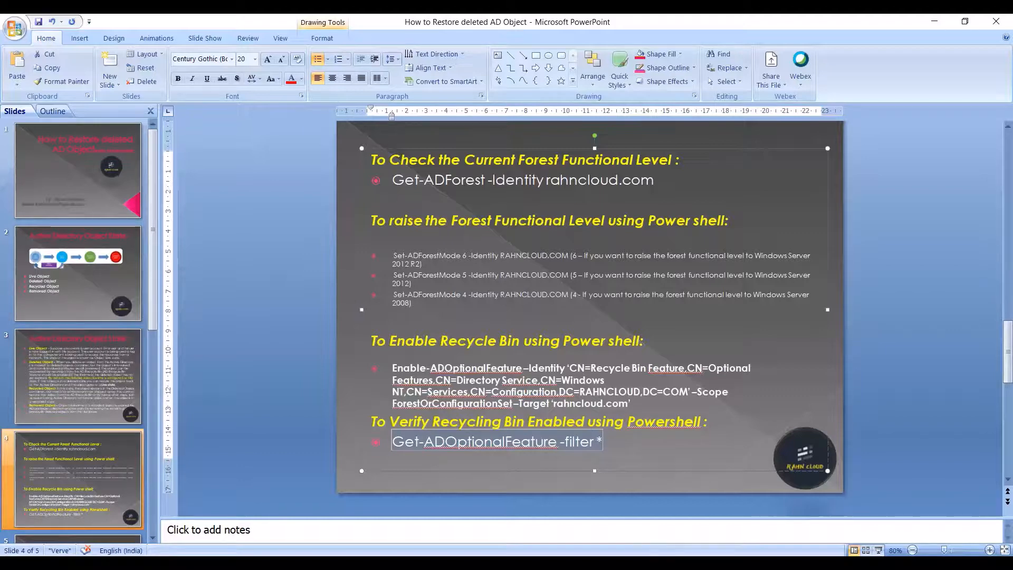
Step: Bring up the DC-W2012-01 virtual machine and give input back to its console
{"action": "mouse_move", "coordinate": [568, 564]}
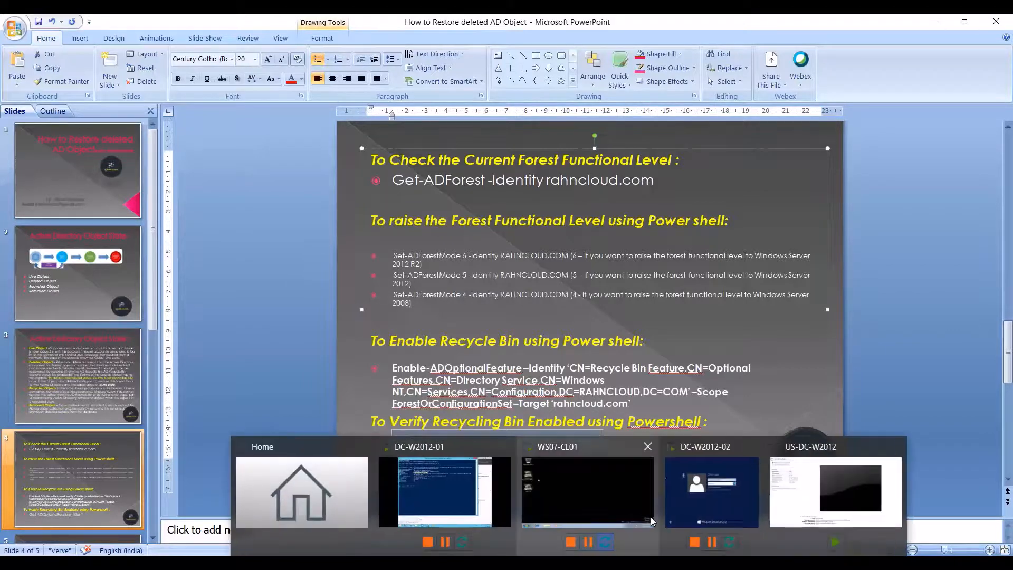
{"action": "left_click", "coordinate": [602, 510]}
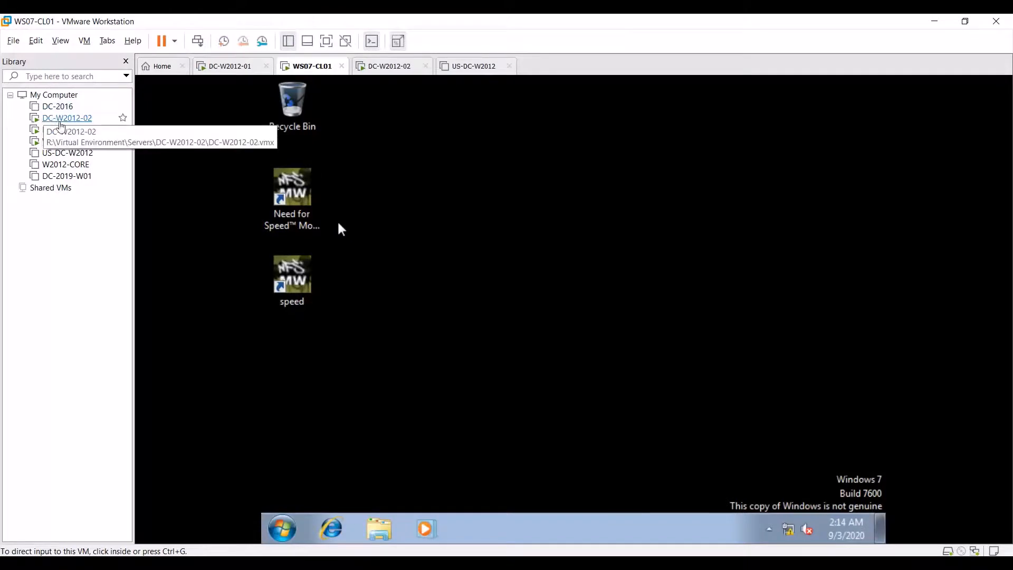
{"action": "left_click", "coordinate": [66, 129]}
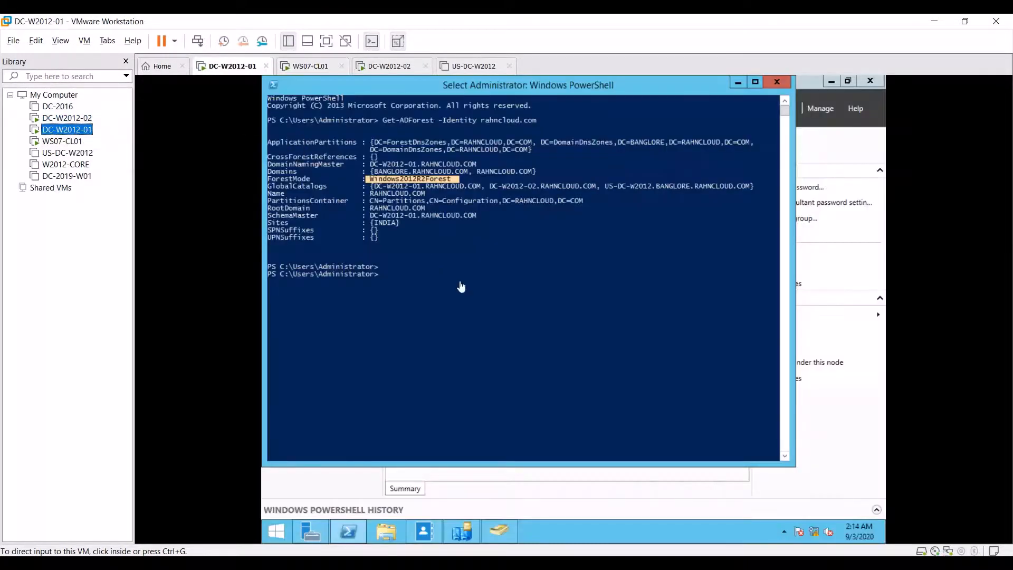
{"action": "left_click", "coordinate": [35, 40]}
{"action": "left_click", "coordinate": [46, 45]}
{"action": "left_click", "coordinate": [46, 46]}
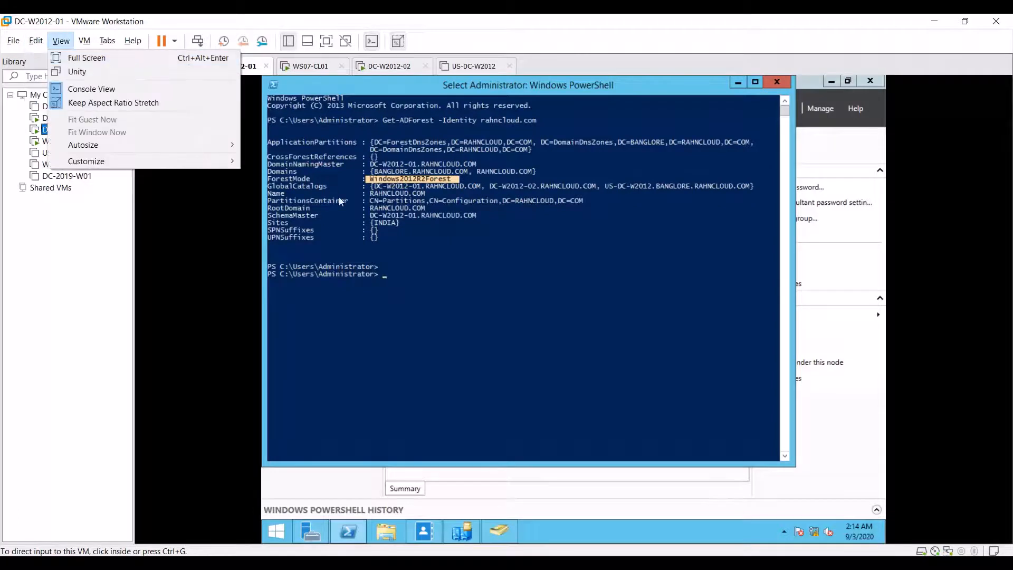
{"action": "left_click", "coordinate": [408, 265]}
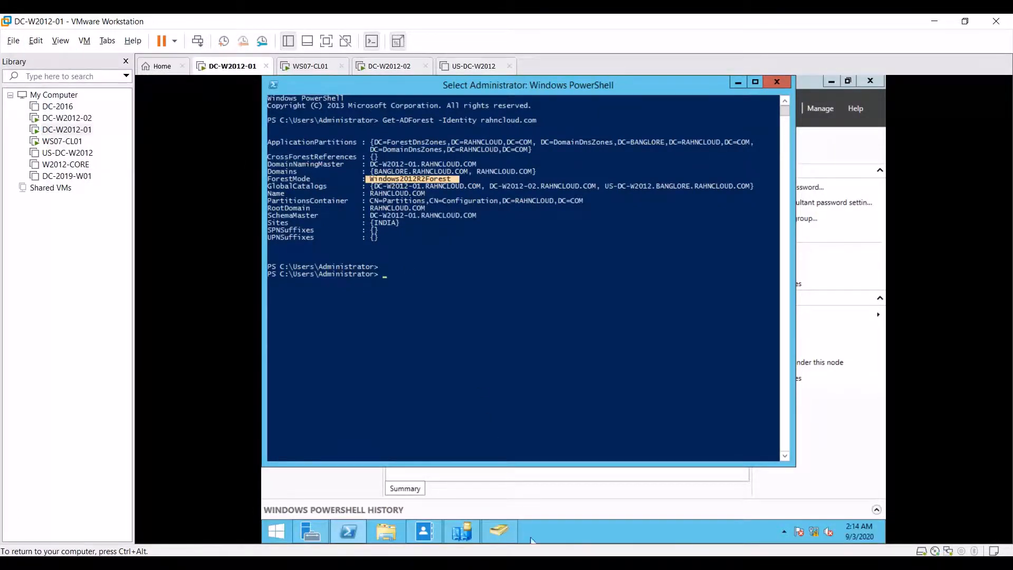
Step: Copy the Get-ADOptionalFeature -filter * command from the slide and return to the VM
{"action": "left_click", "coordinate": [539, 563]}
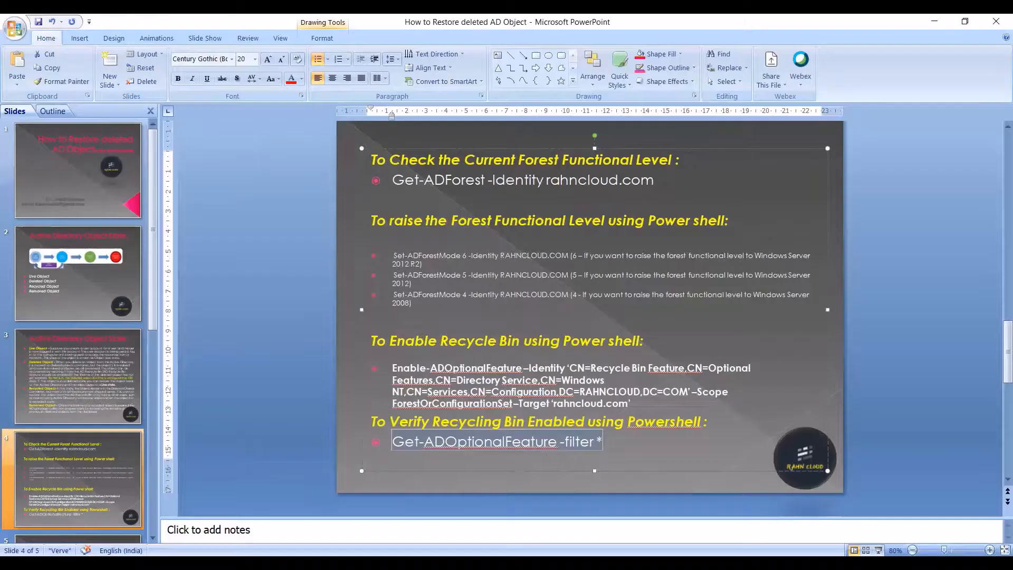
{"action": "right_click", "coordinate": [537, 448]}
{"action": "left_click", "coordinate": [418, 276]}
{"action": "key", "text": "alt+Tab"}
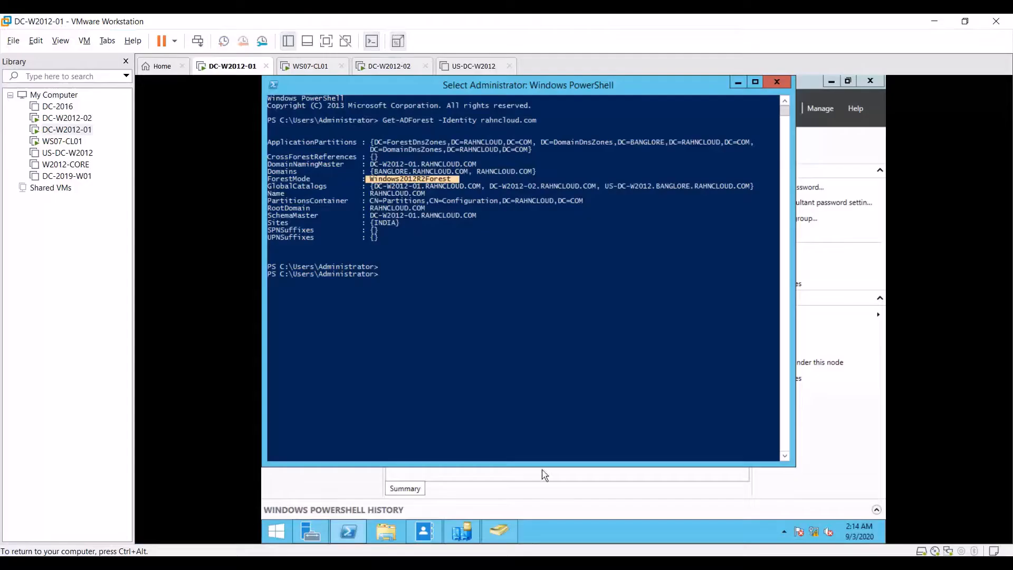
{"action": "left_click", "coordinate": [59, 40]}
{"action": "mouse_move", "coordinate": [36, 41]}
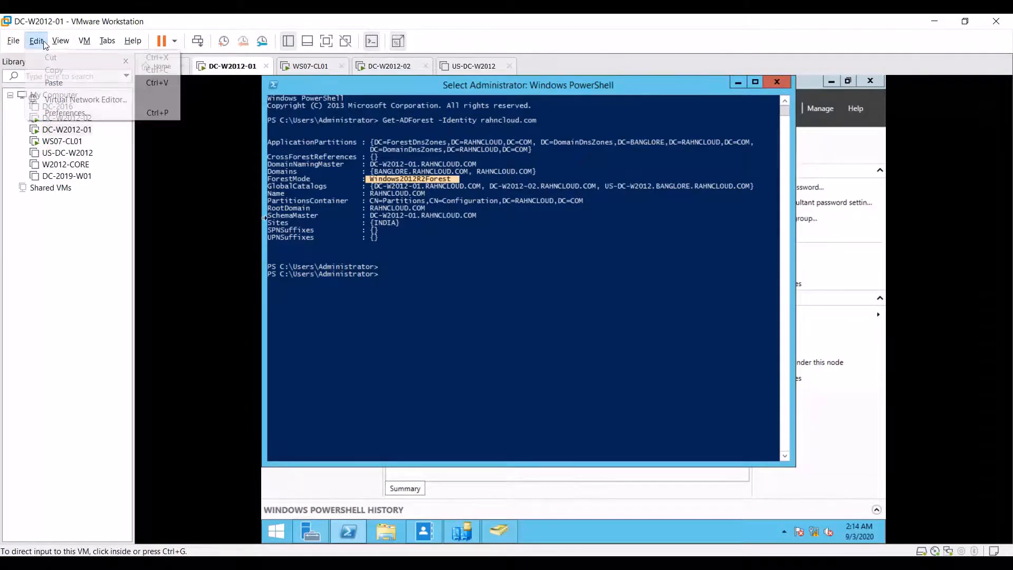
Step: Paste and run Get-ADOptionalFeature -filter *, highlighting the enabled Recycle Bin Feature in the output
{"action": "left_click", "coordinate": [69, 84]}
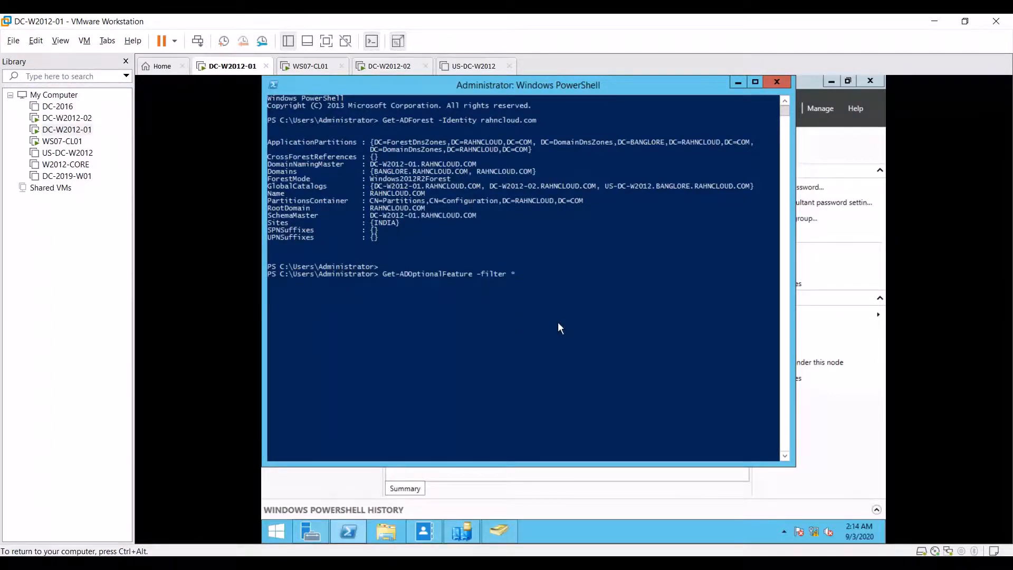
{"action": "key", "text": "Return"}
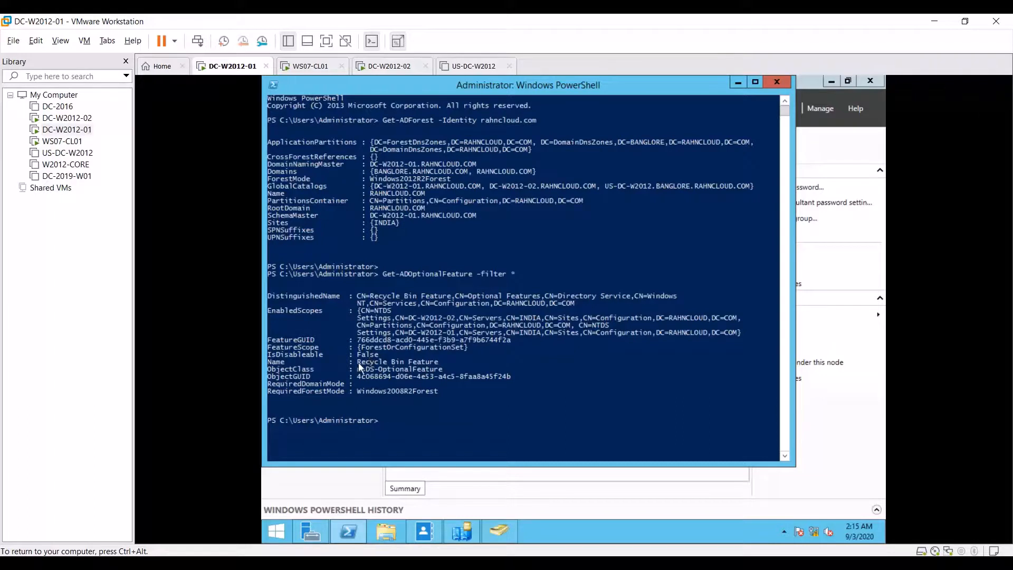
{"action": "left_click_drag", "start_coordinate": [359, 362], "coordinate": [441, 361]}
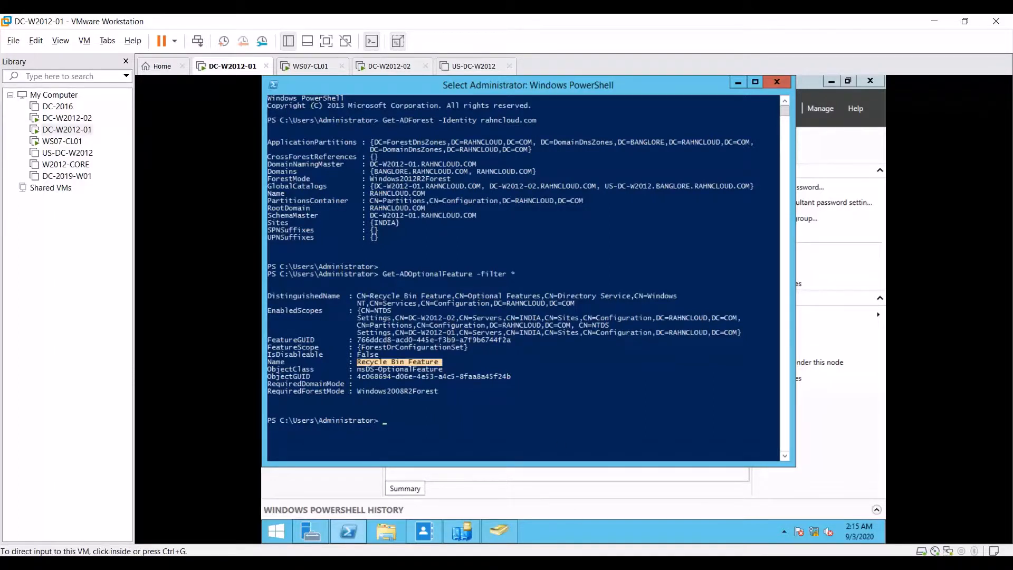
{"action": "left_click", "coordinate": [527, 504]}
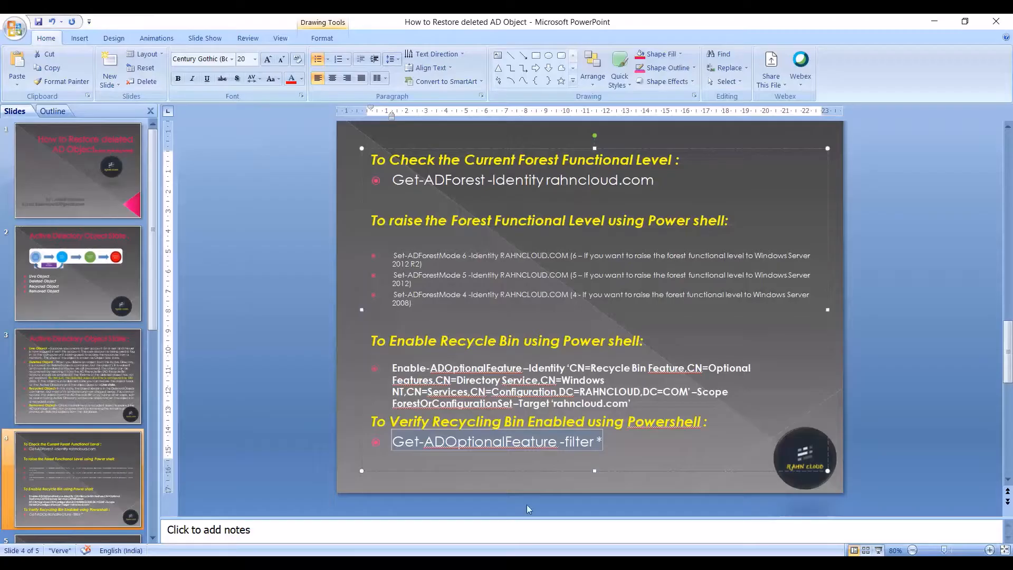
{"action": "left_click", "coordinate": [562, 325]}
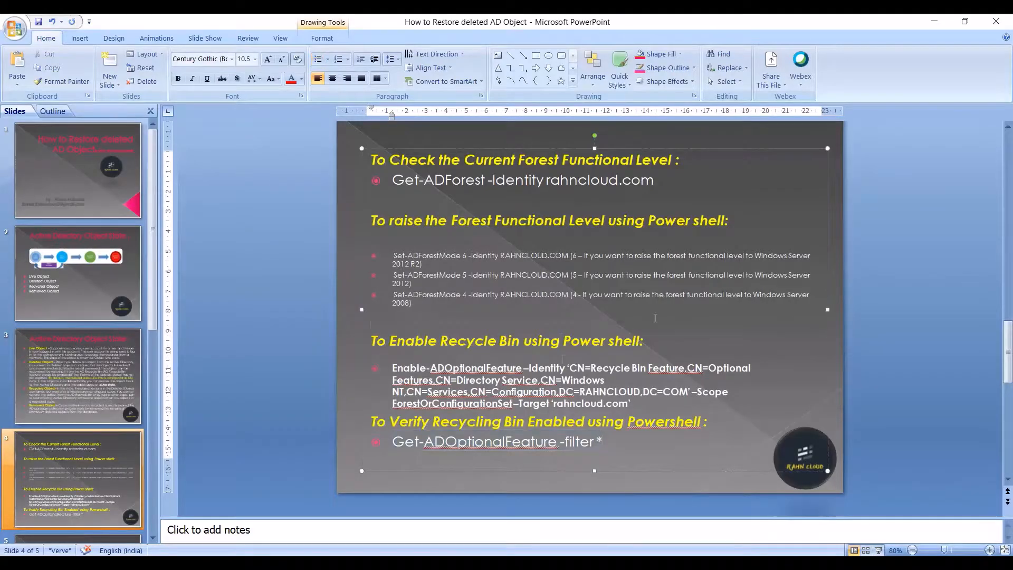